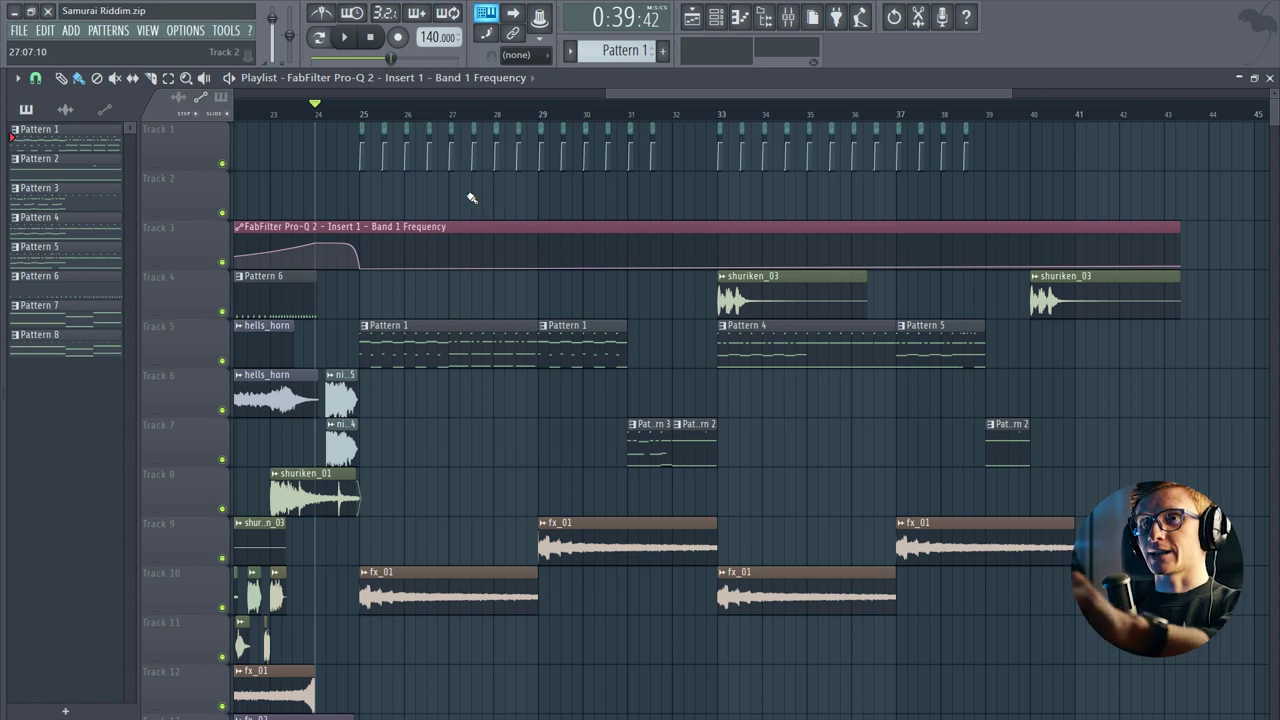
Step: Stop playback and solo the riddim_02 channel in Pattern 1's Channel Rack
key("space")
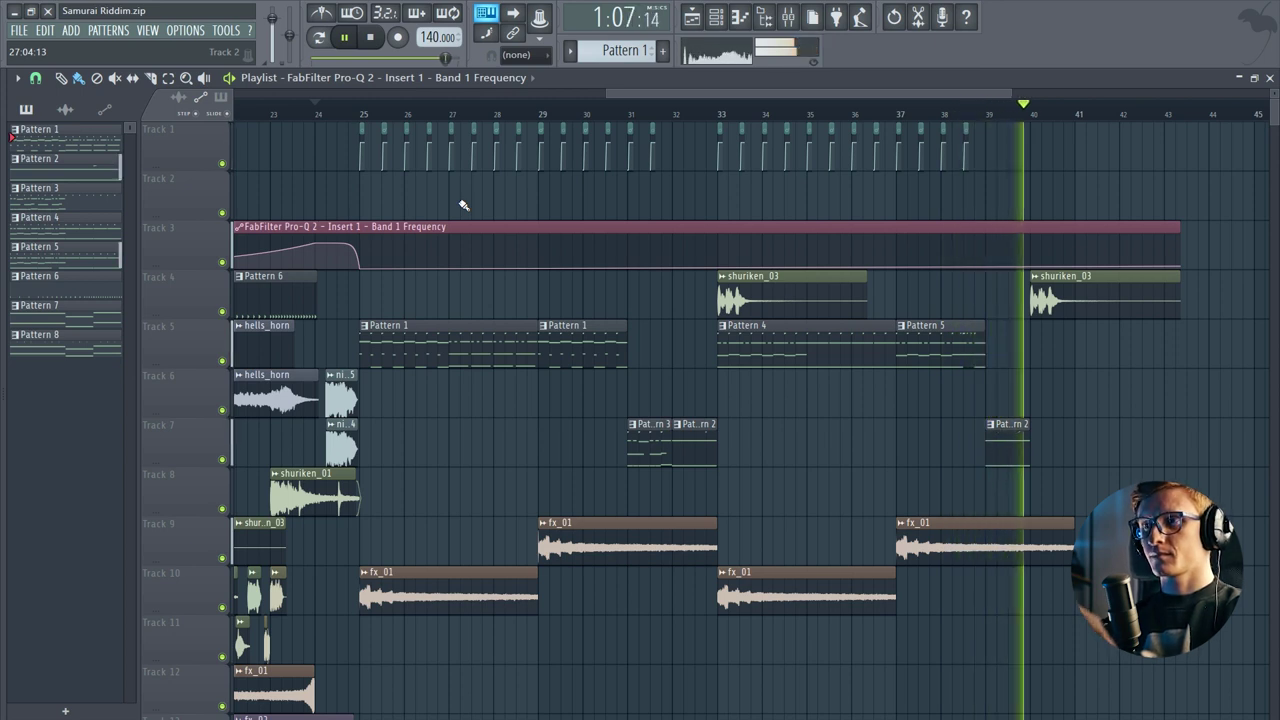
key("space")
double_click(479, 355)
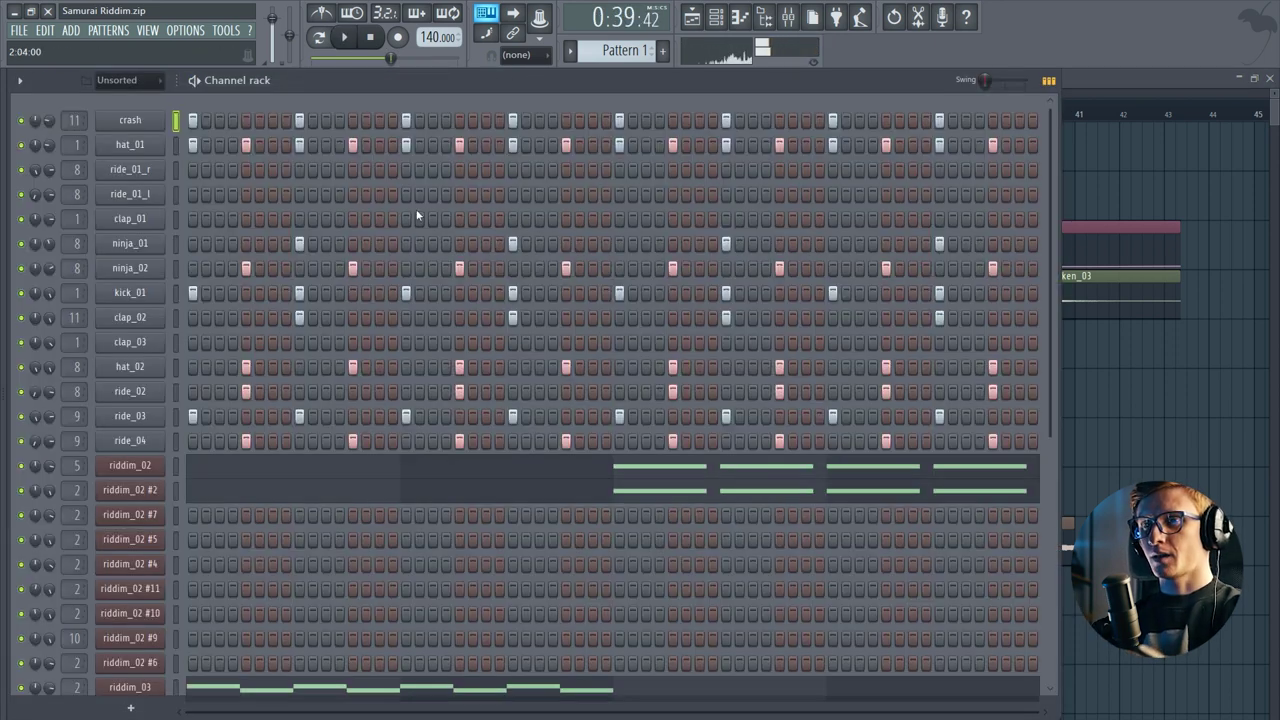
scroll(22, 400, "down", 3)
right_click(20, 393)
Step: Preview riddim_02's notes in the piano roll, playing from bar 3
left_click(323, 398)
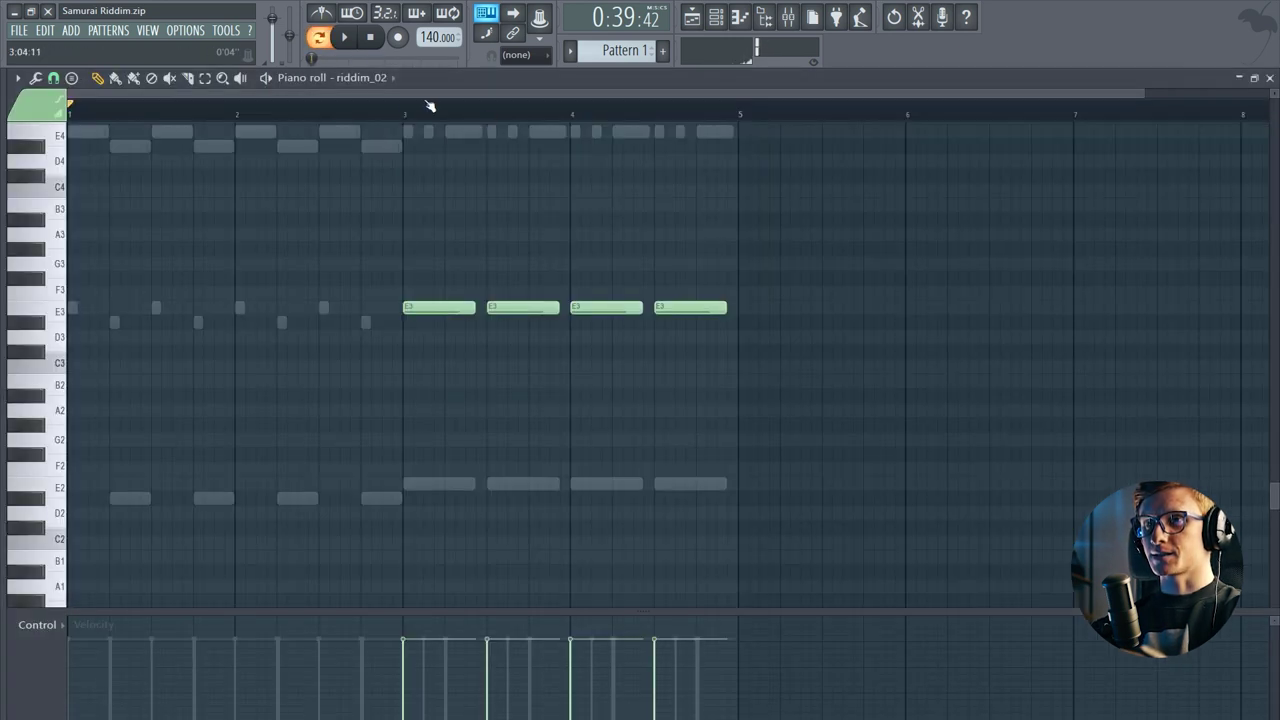
left_click(403, 108)
key("space")
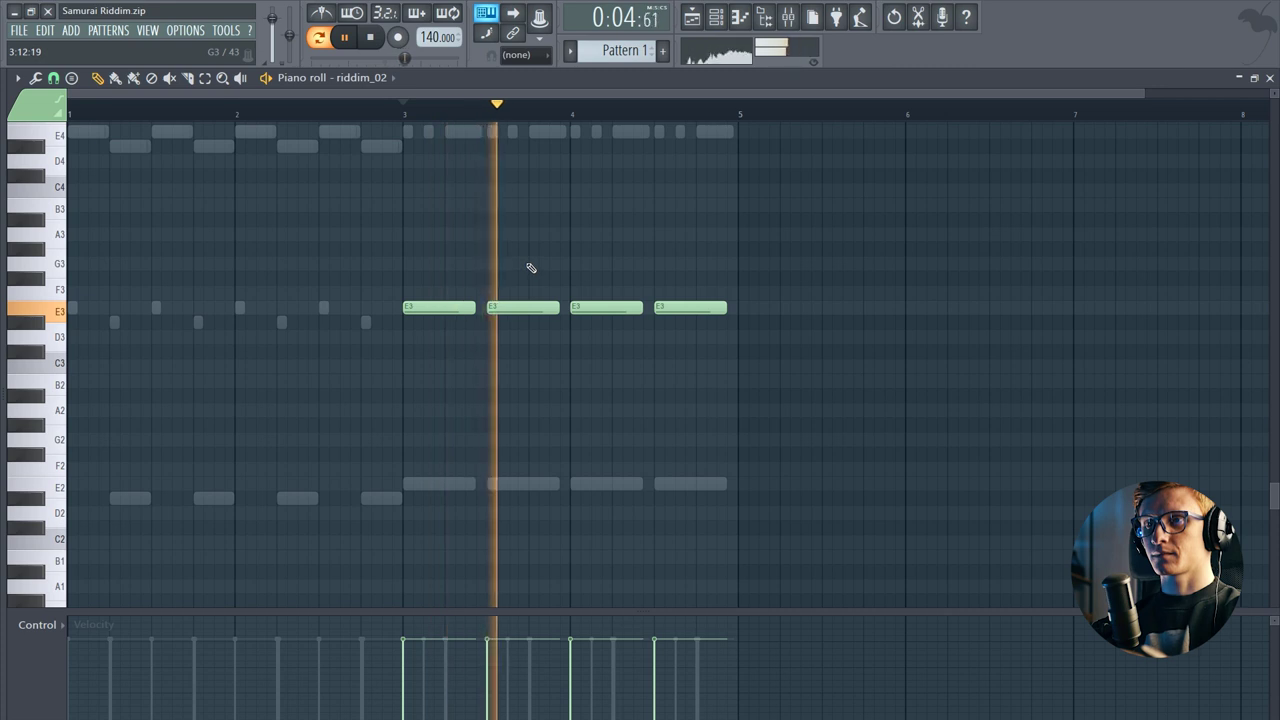
key("F7")
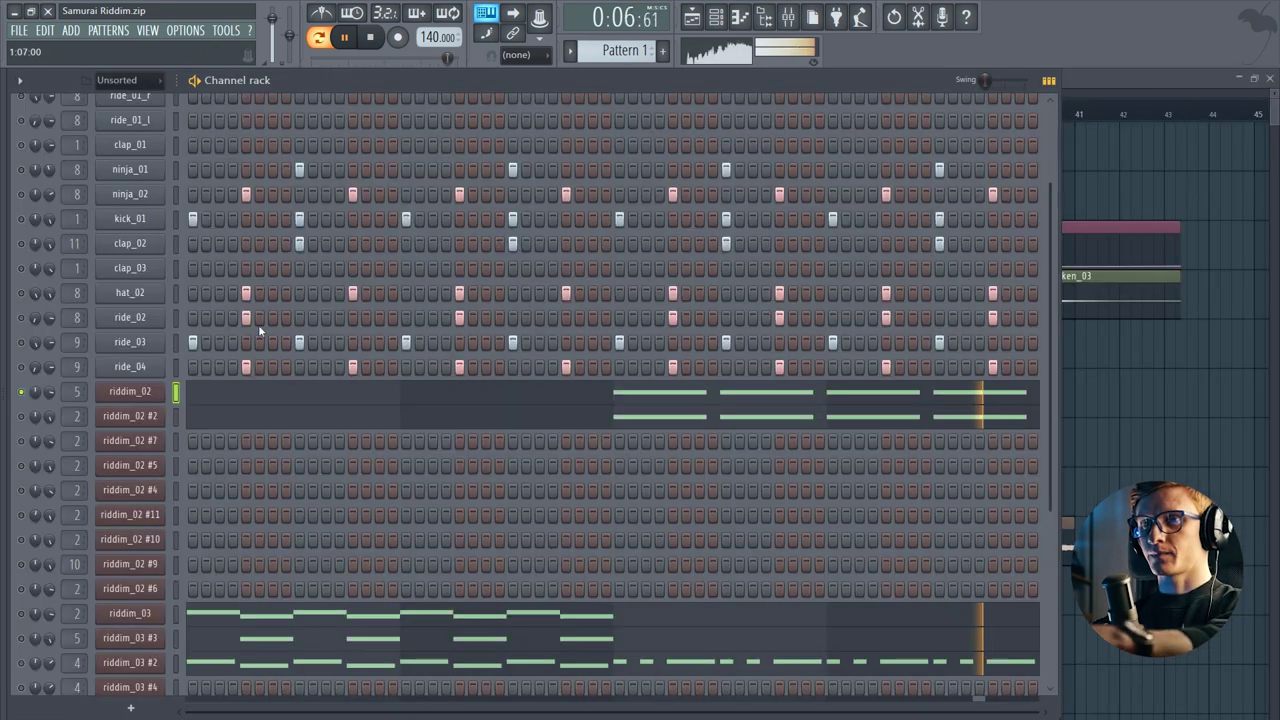
key("space")
Step: Reset riddim_02's Serum synth to the Init Preset
left_click(150, 396)
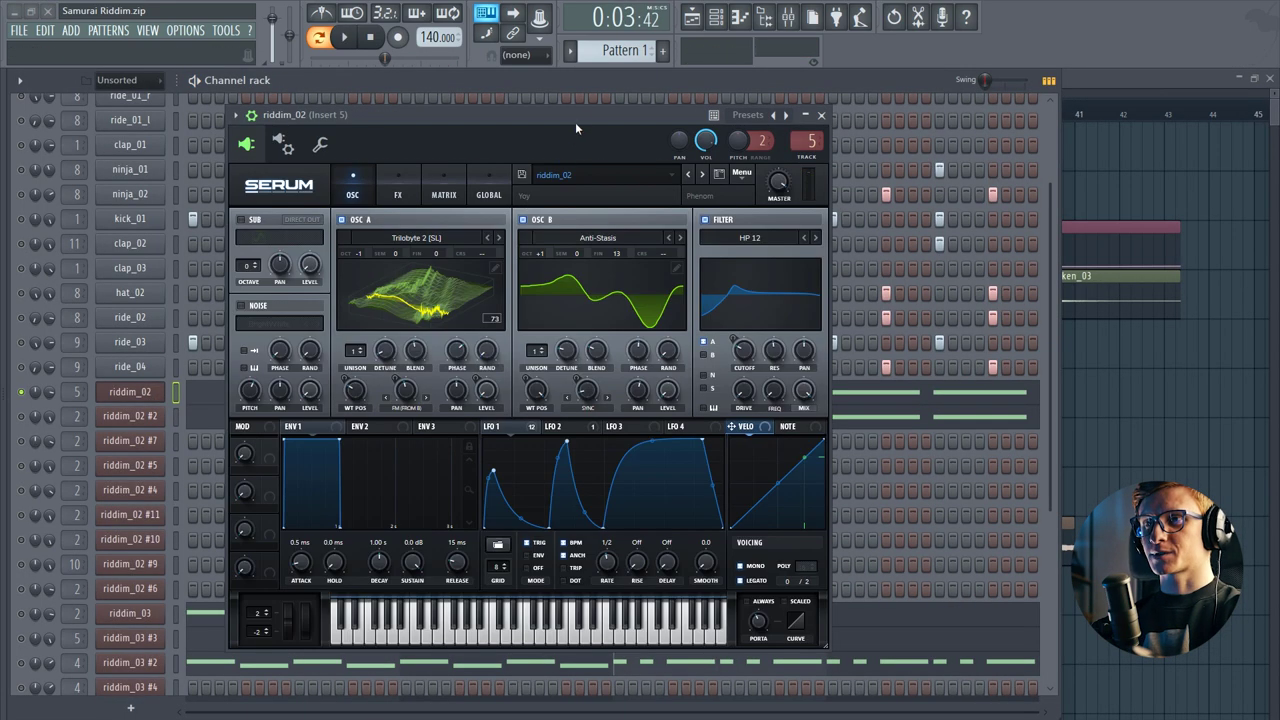
left_click(741, 172)
left_click(775, 248)
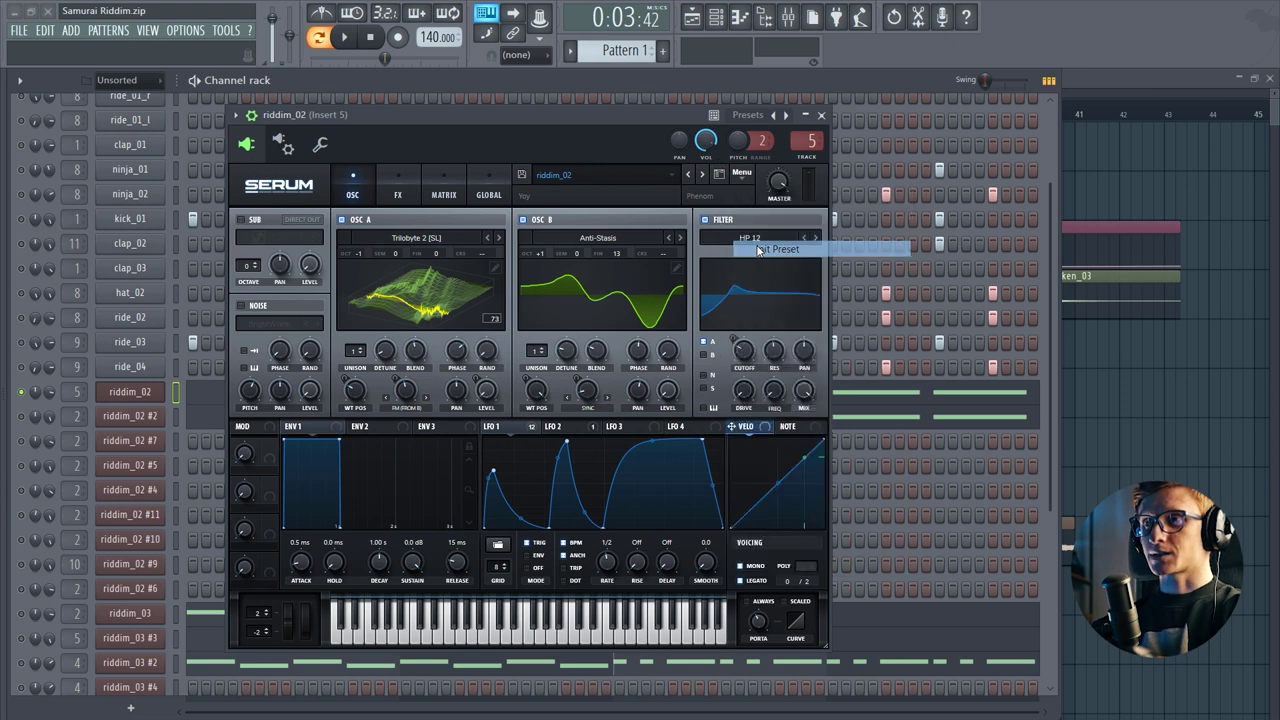
left_click_drag(664, 111, 676, 111)
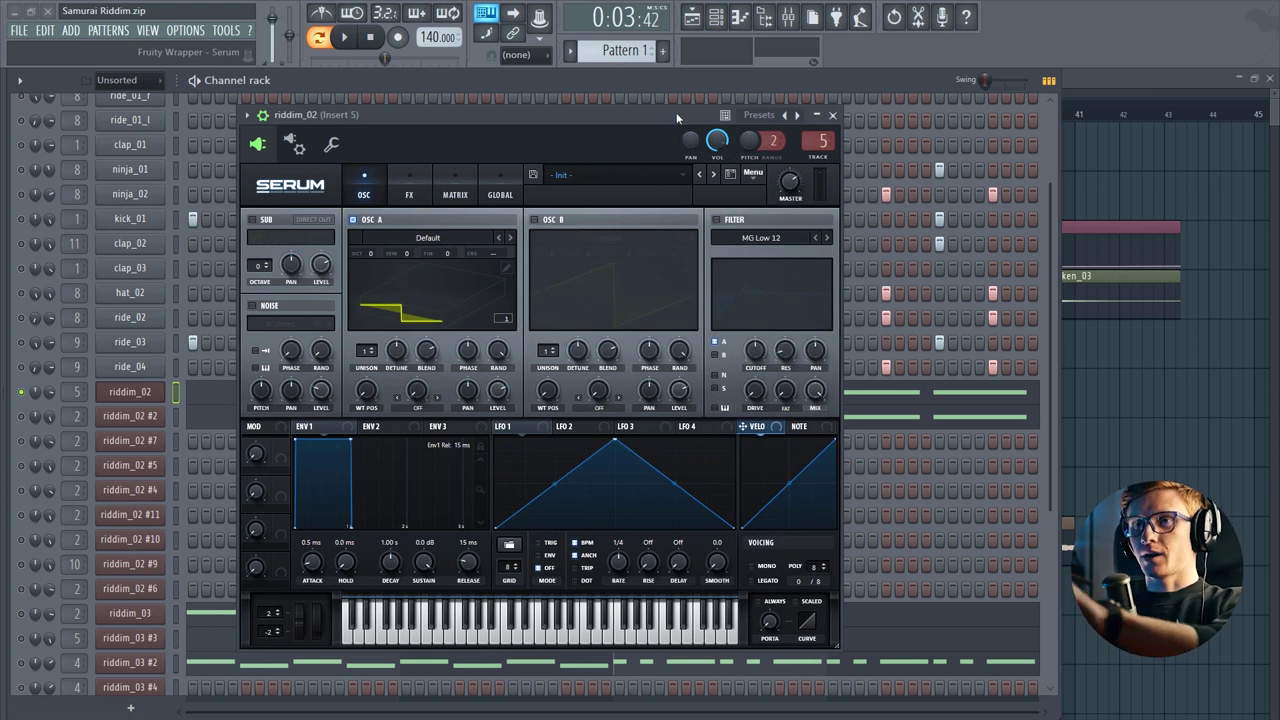
Step: Load Trilobyte 2 [SL] on oscillator A with FM (from B) warp raised to about 43%
left_click(432, 237)
mouse_move(406, 286)
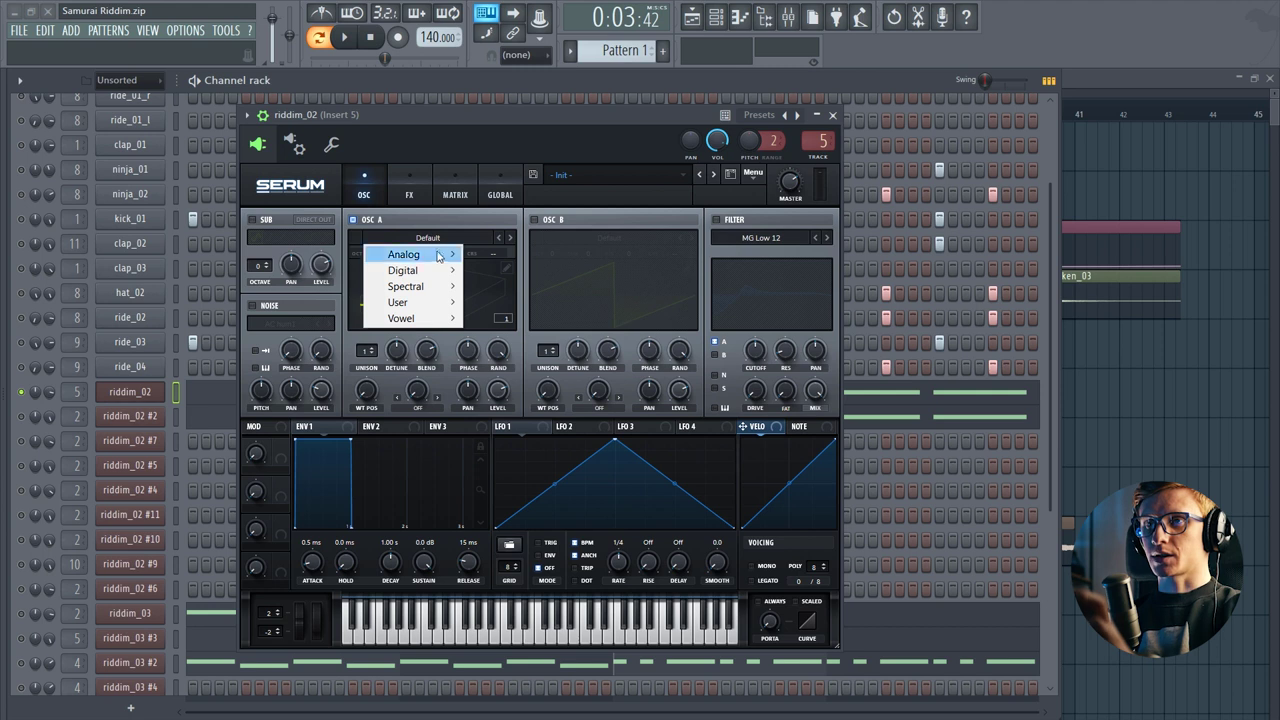
left_click(628, 213)
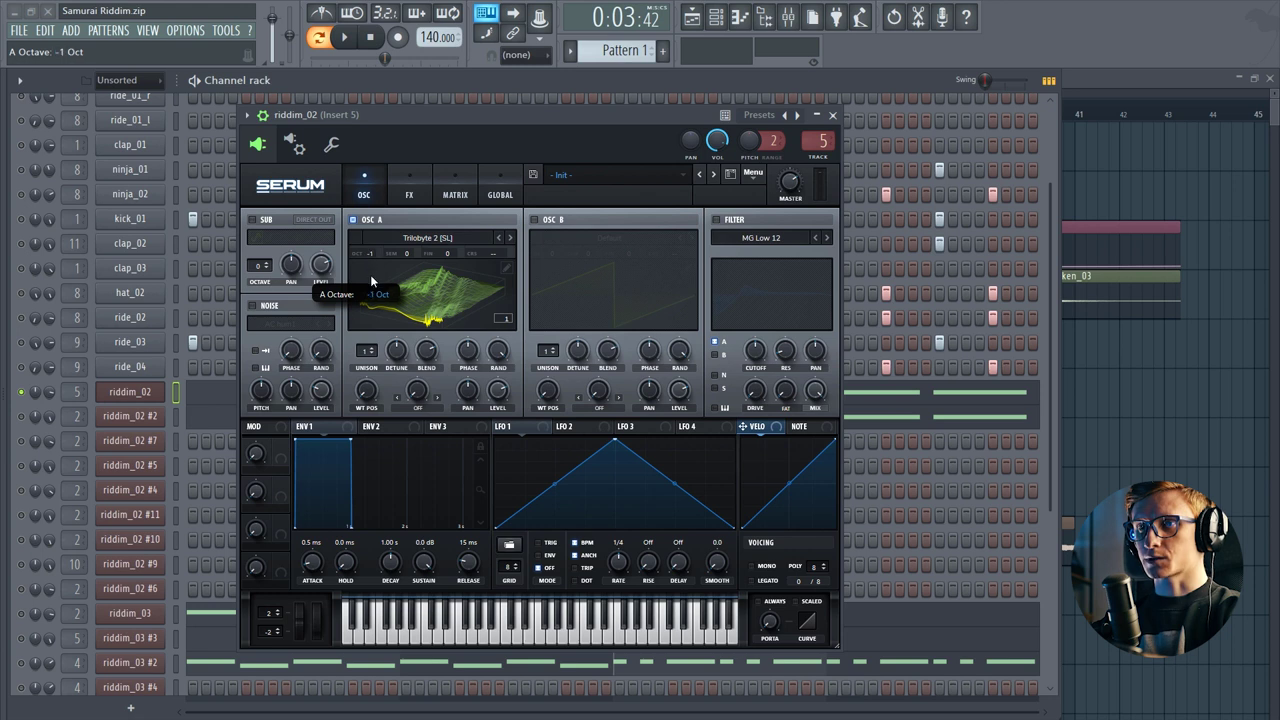
left_click(416, 407)
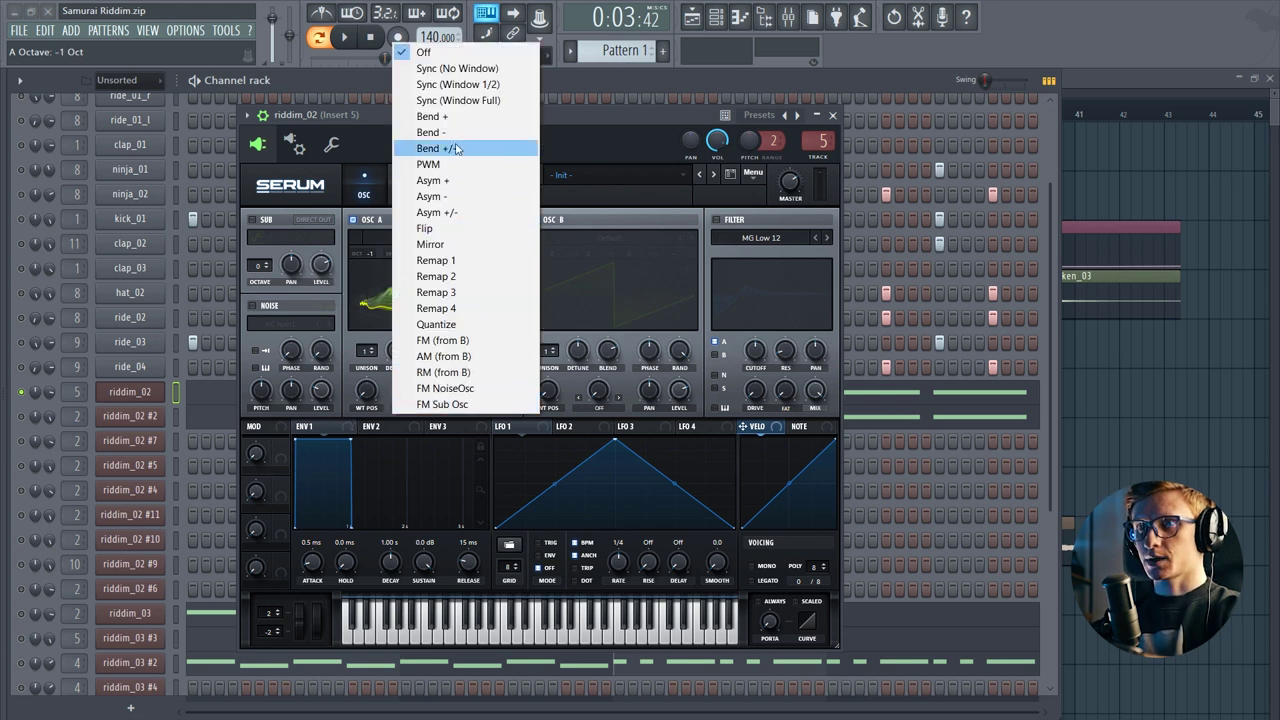
left_click(428, 340)
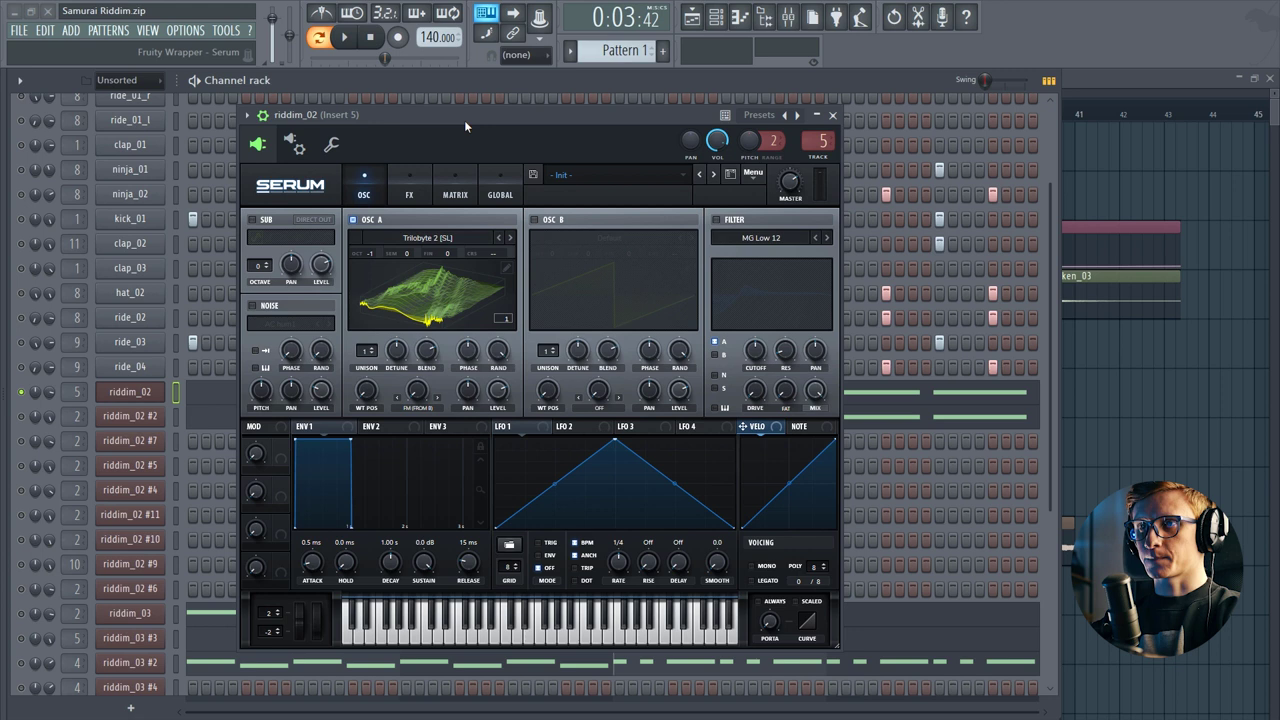
left_click_drag(416, 404, 427, 355)
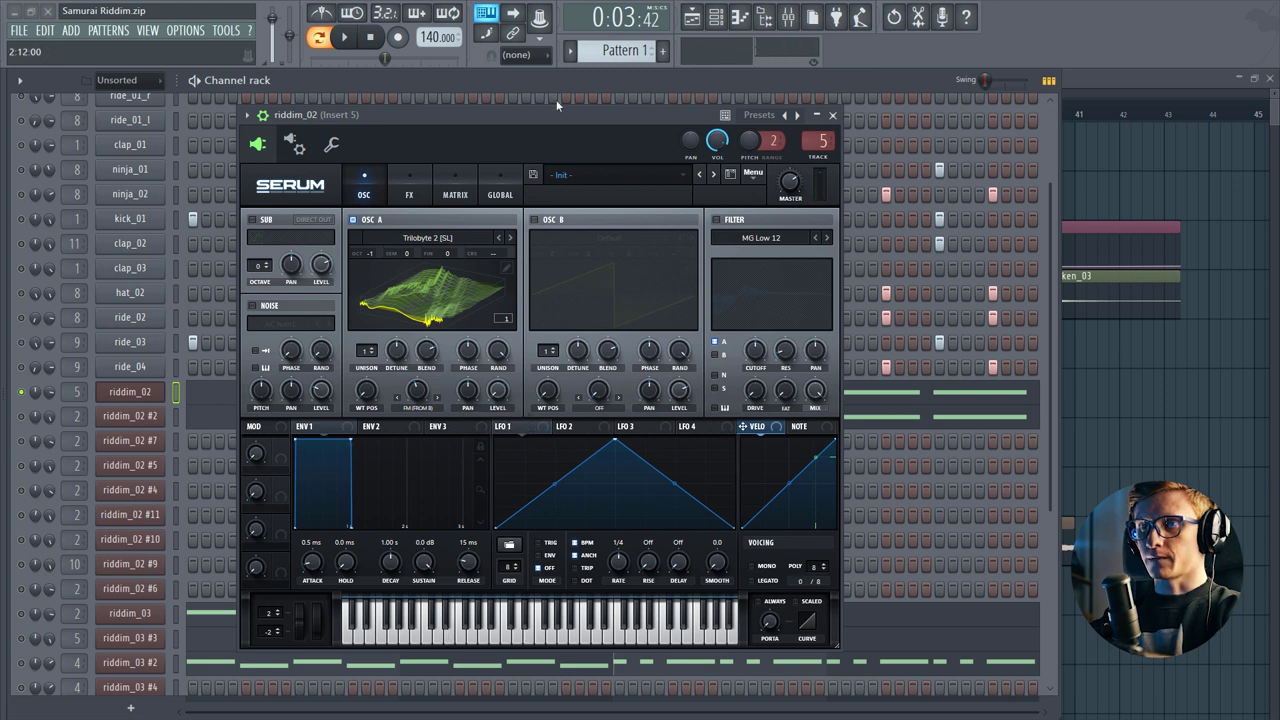
Step: Turn on oscillator B with the Anti-Stasis wavetable, fine-tuned to 13
left_click(534, 220)
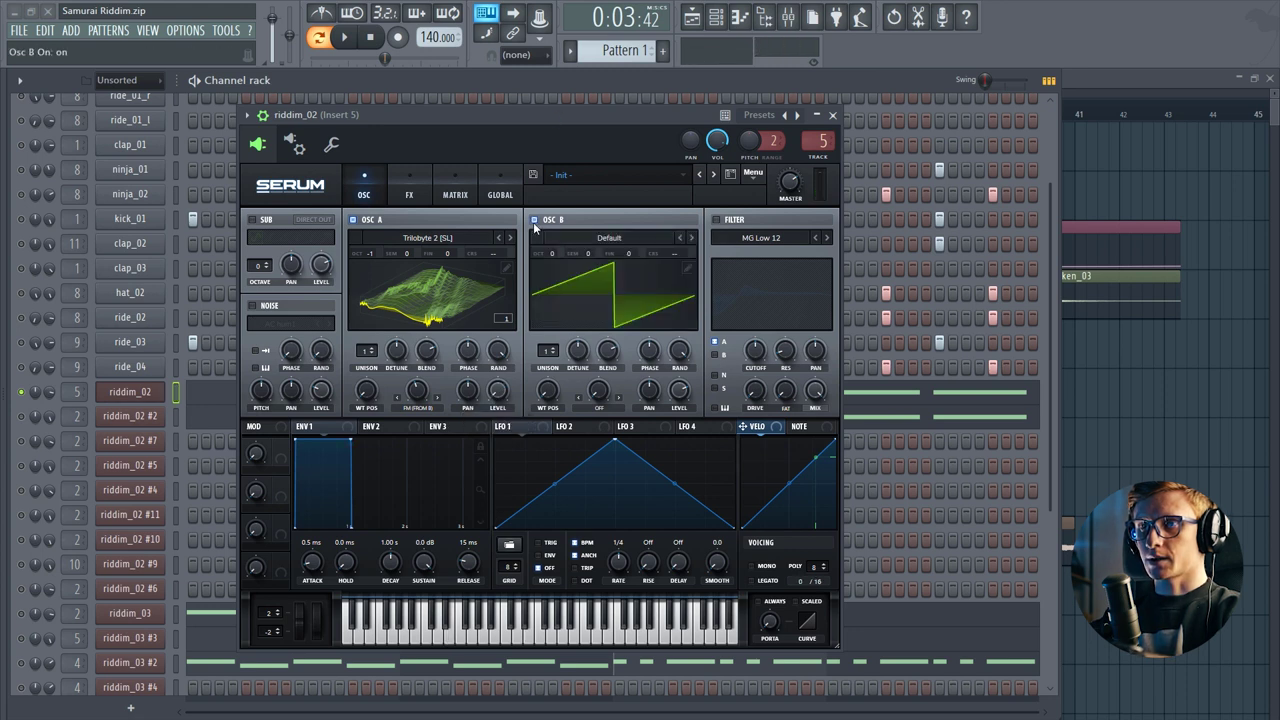
left_click(597, 237)
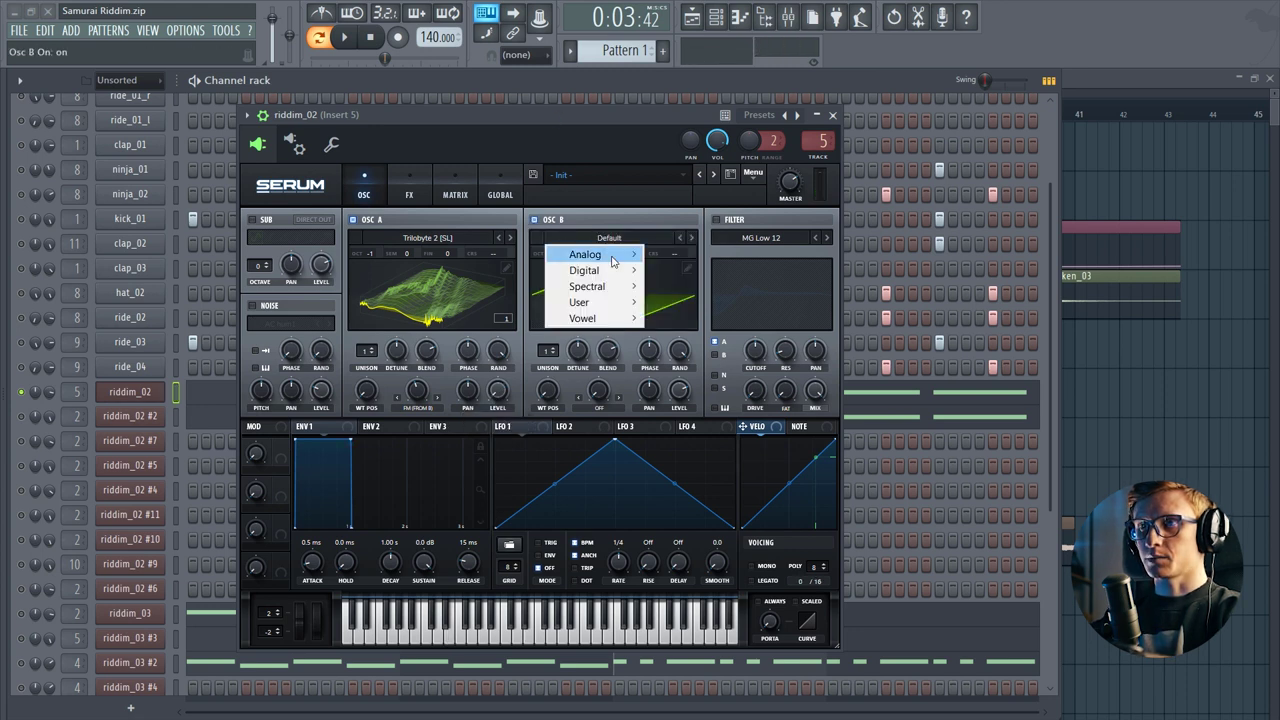
mouse_move(585, 270)
left_click(672, 212)
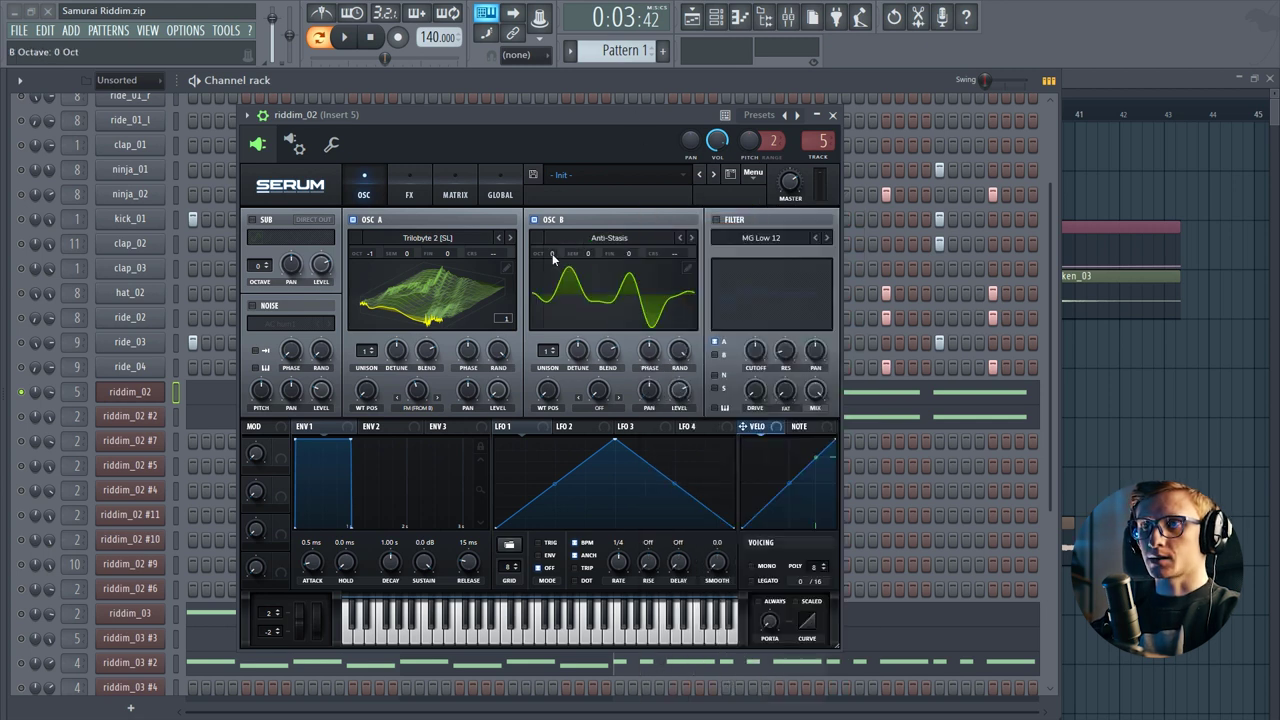
scroll(556, 248, "up", 1)
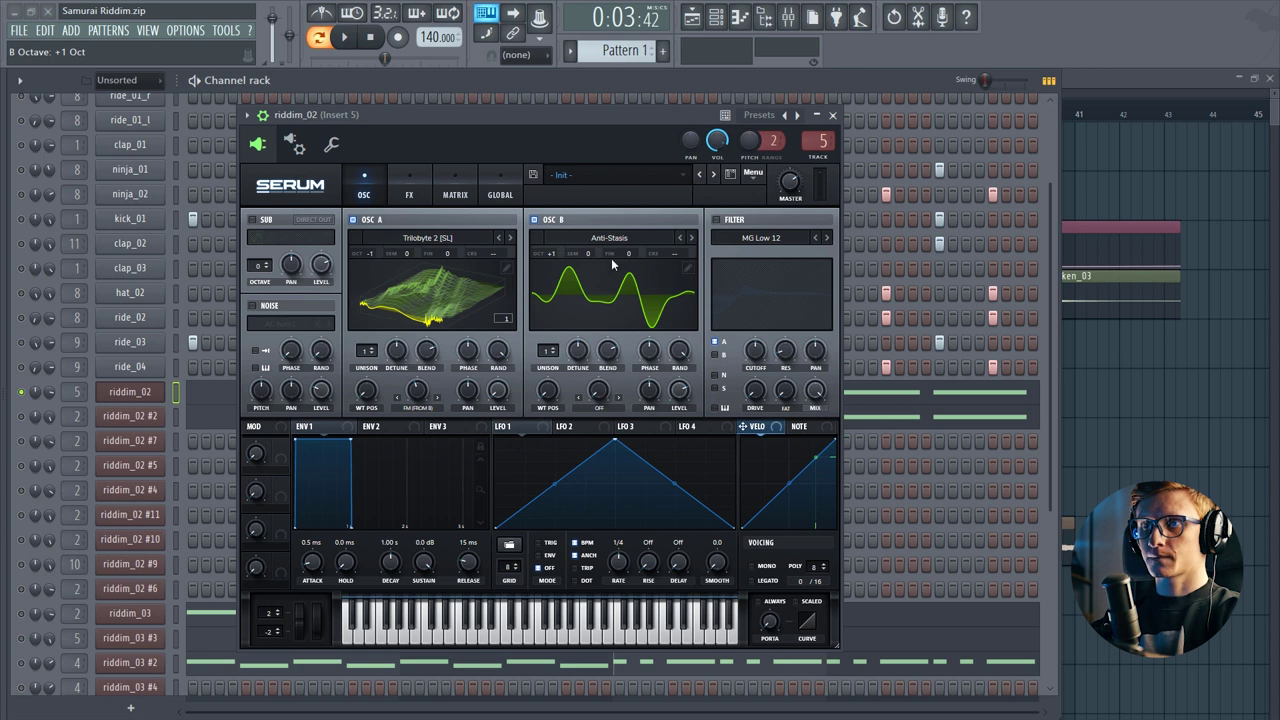
left_click_drag(629, 257, 636, 248)
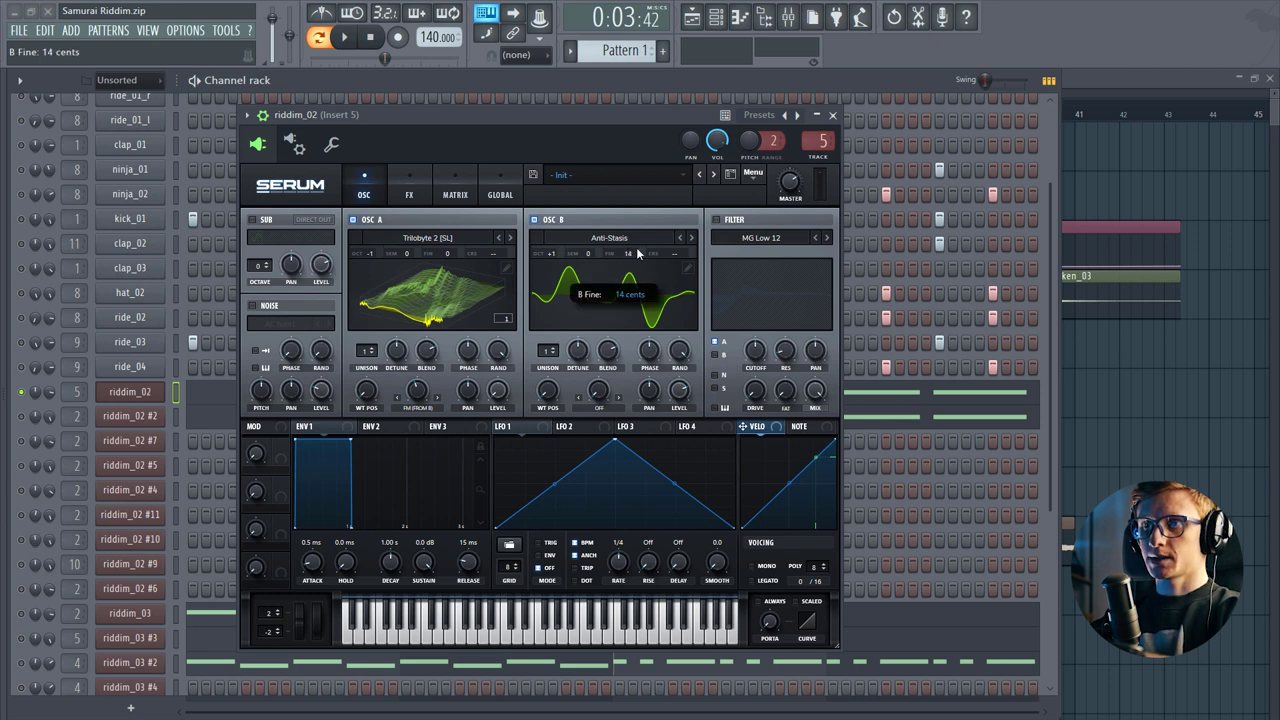
Step: Set oscillator B's warp to Sync (No Window) and raise the warp amount
left_click(595, 407)
left_click(598, 407)
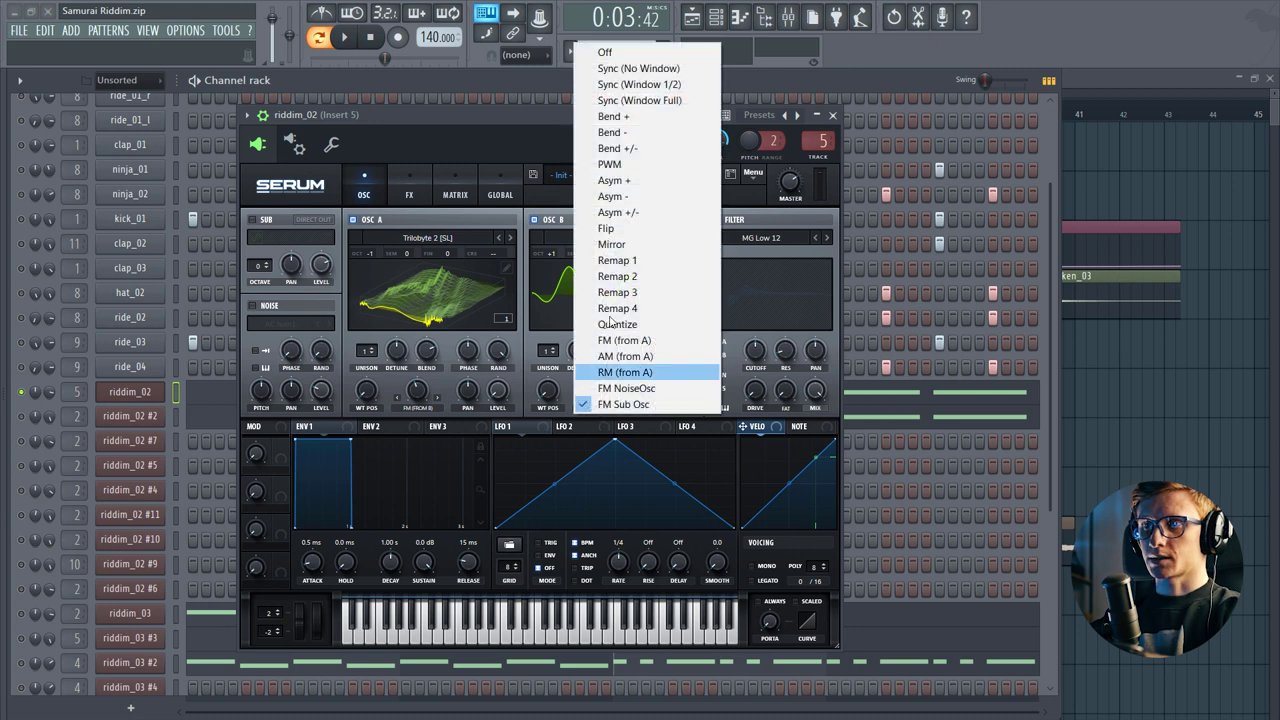
left_click(630, 68)
left_click_drag(601, 386, 584, 168)
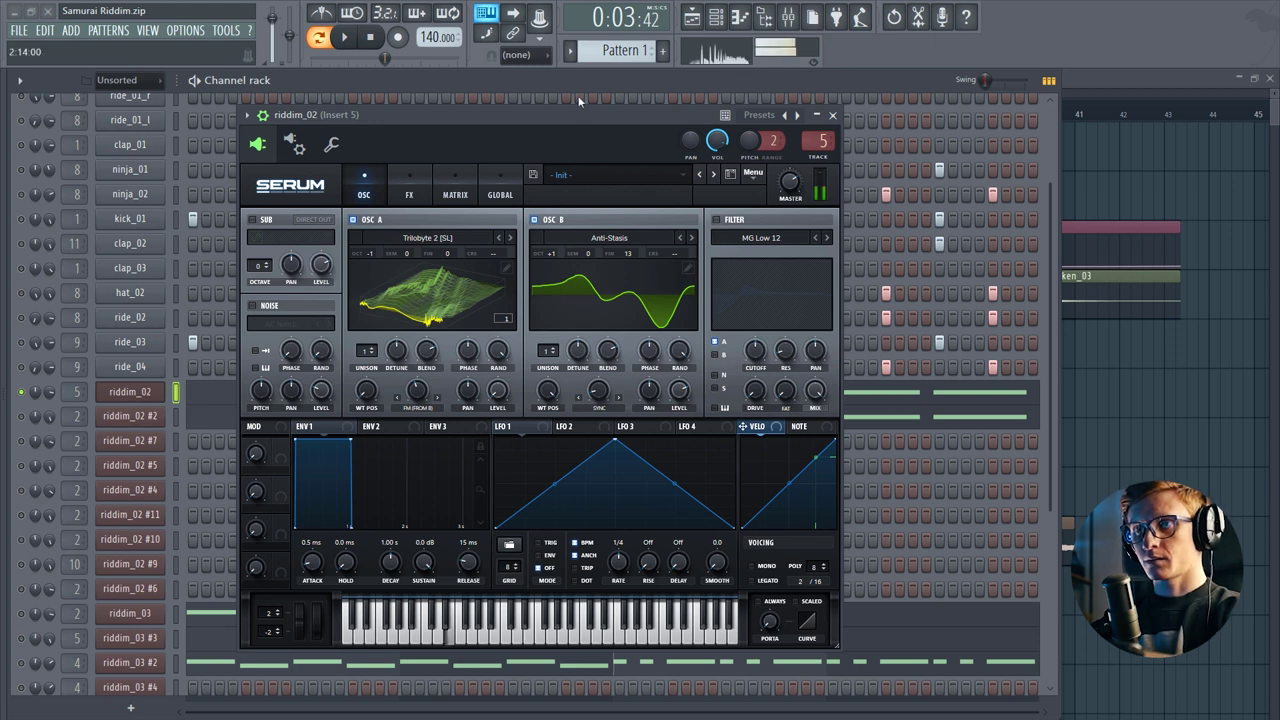
Step: Switch the filter on as HP 12 high-pass with resonance raised to 51%
left_click(716, 219)
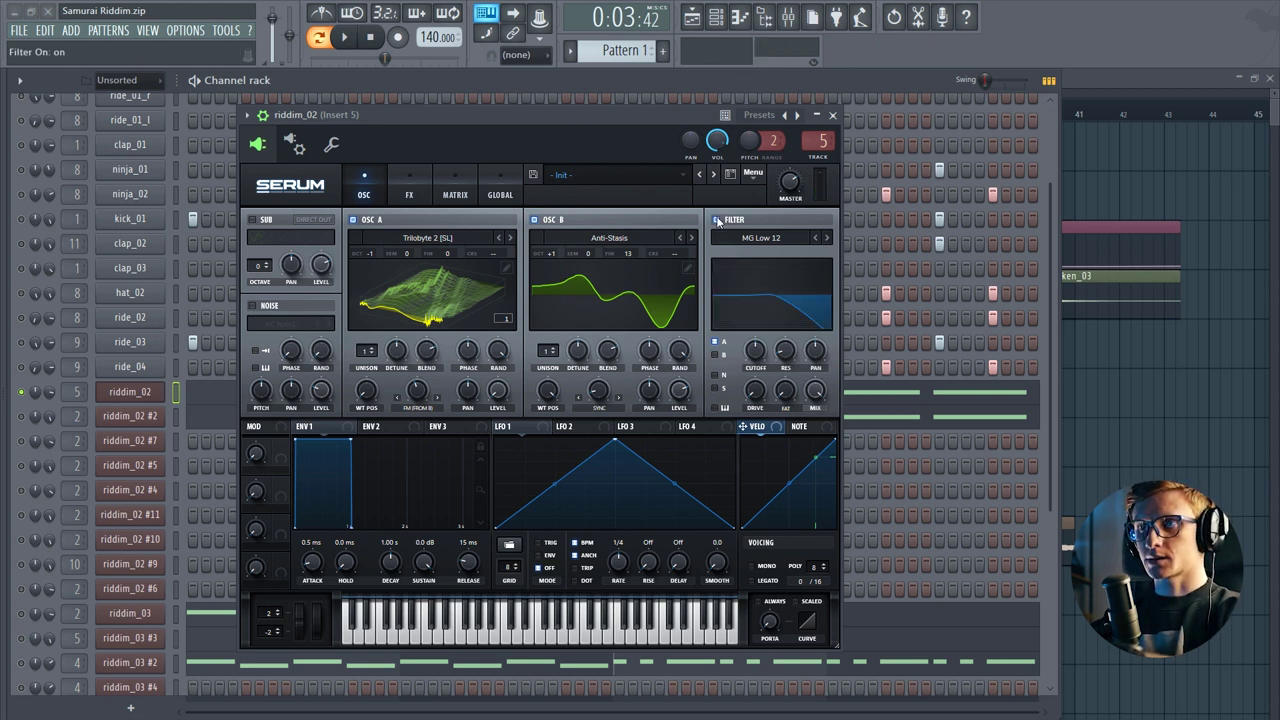
left_click(748, 237)
mouse_move(750, 270)
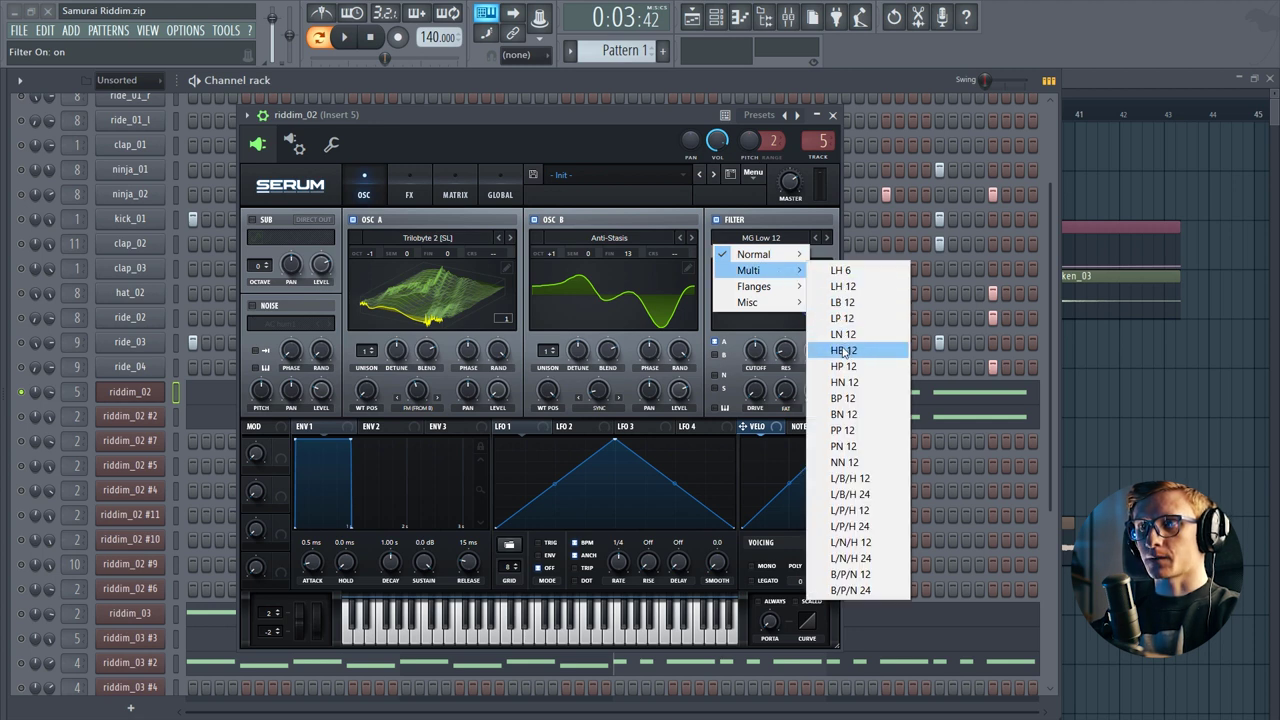
left_click(845, 366)
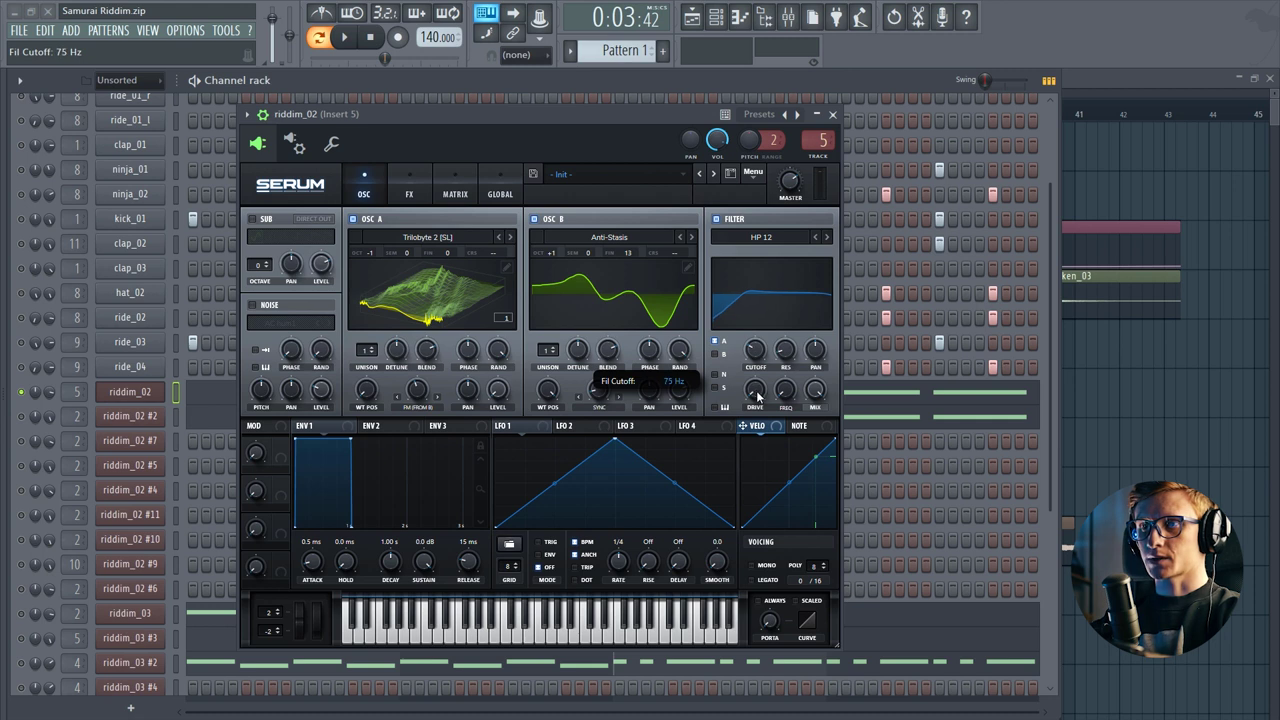
left_click_drag(785, 349, 791, 333)
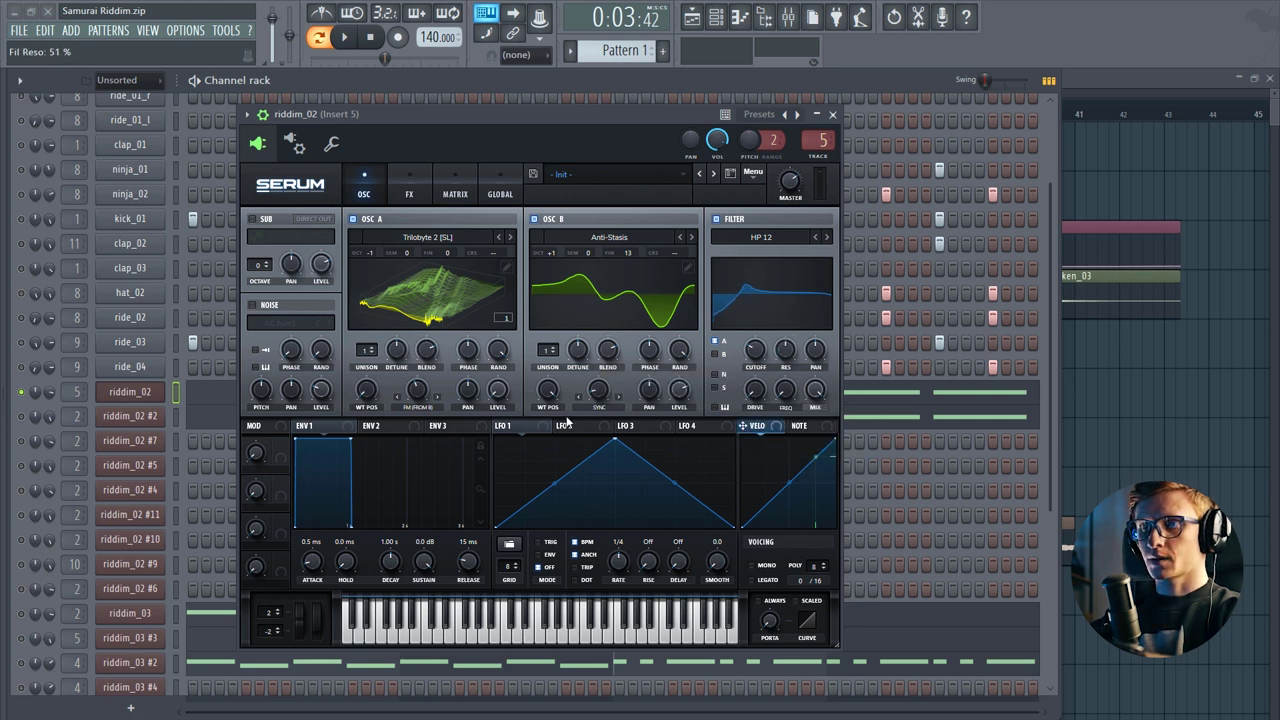
Step: Add points, peaks and curve bends to LFO 1's shape, then set its rate to 1/2
left_click_drag(551, 111, 548, 110)
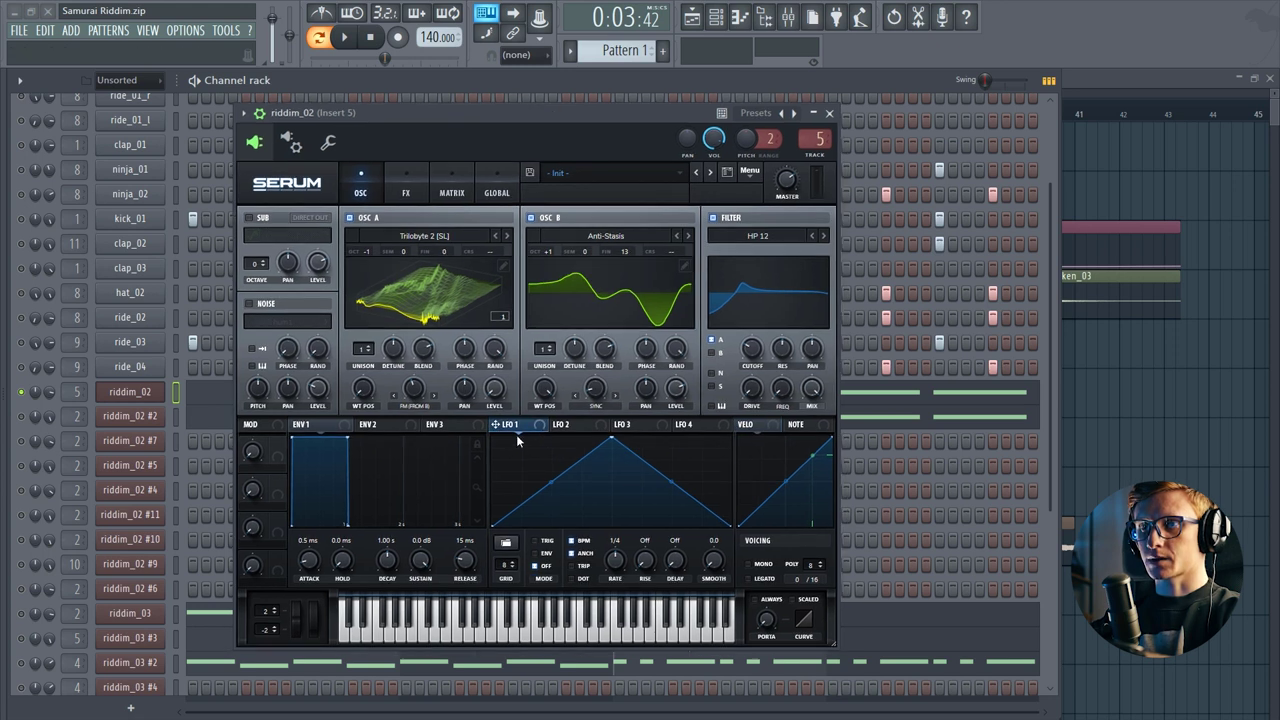
mouse_move(604, 433)
left_mouse_down()
mouse_move(501, 465)
mouse_move(550, 505)
mouse_move(565, 453)
mouse_move(611, 516)
left_mouse_up()
double_click(536, 490)
double_click(596, 468)
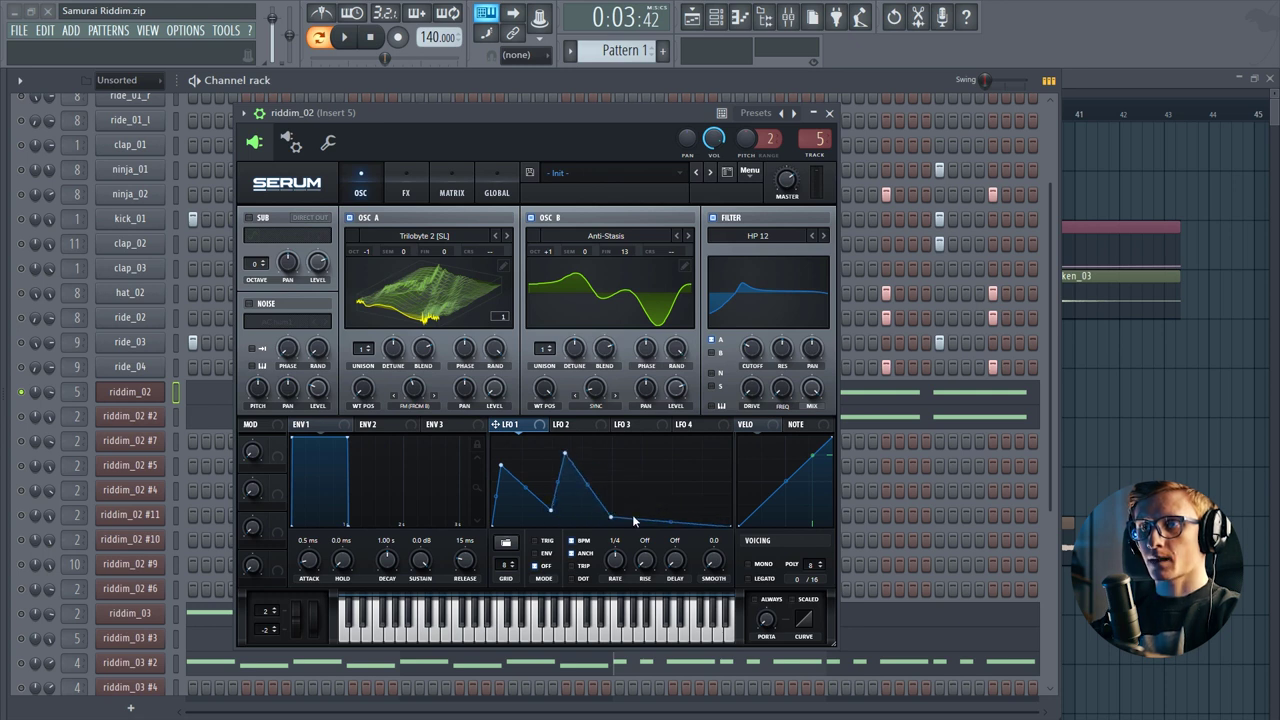
double_click(688, 521)
left_click_drag(688, 521, 691, 437)
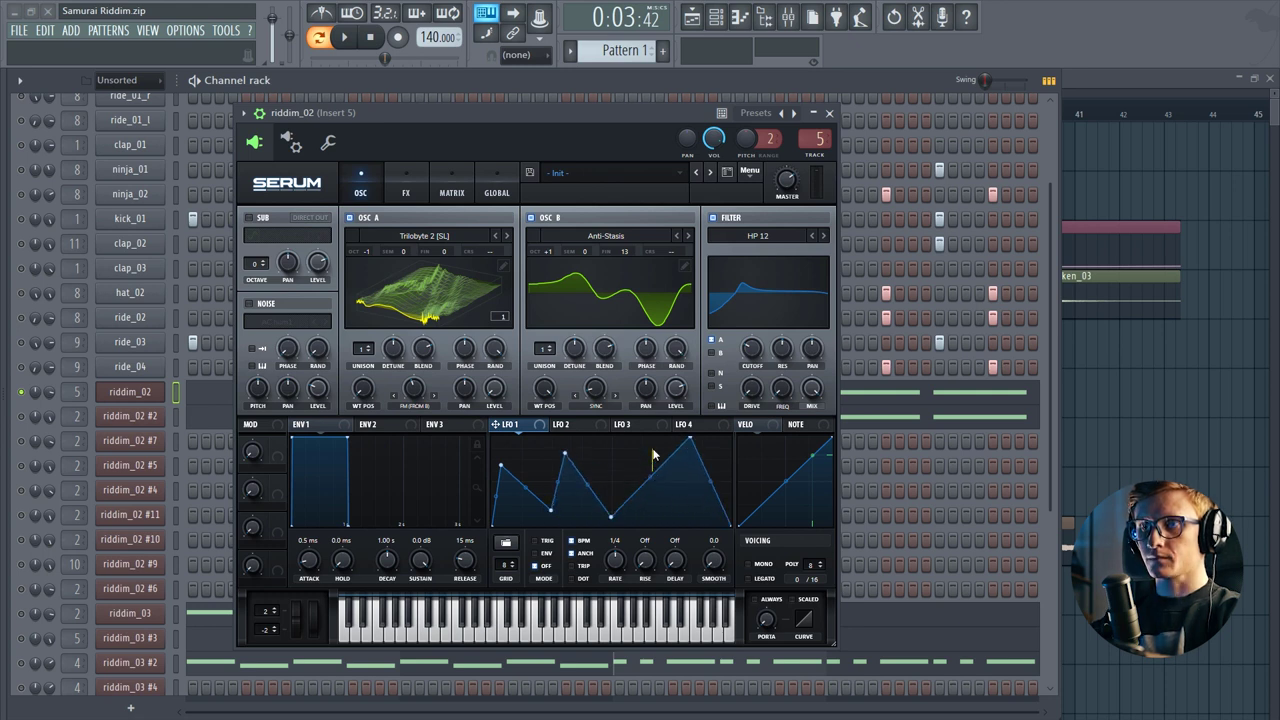
left_click_drag(651, 476, 652, 458)
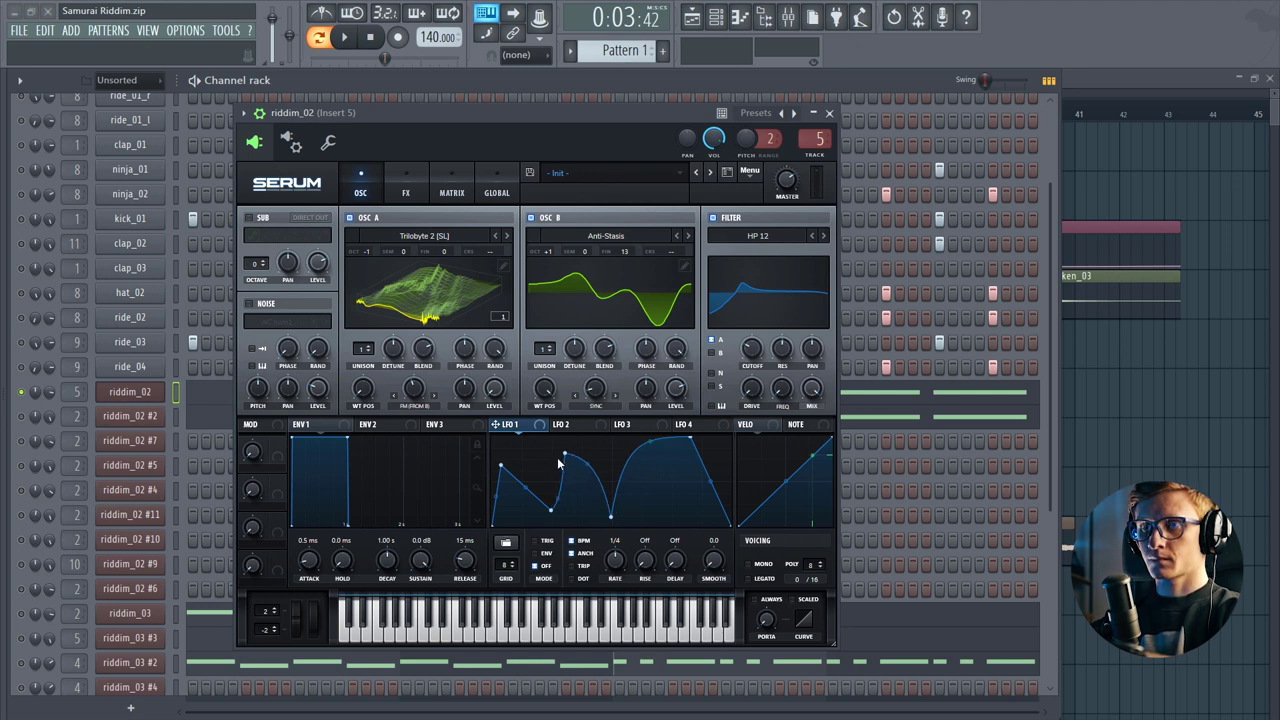
left_click_drag(590, 460, 580, 487)
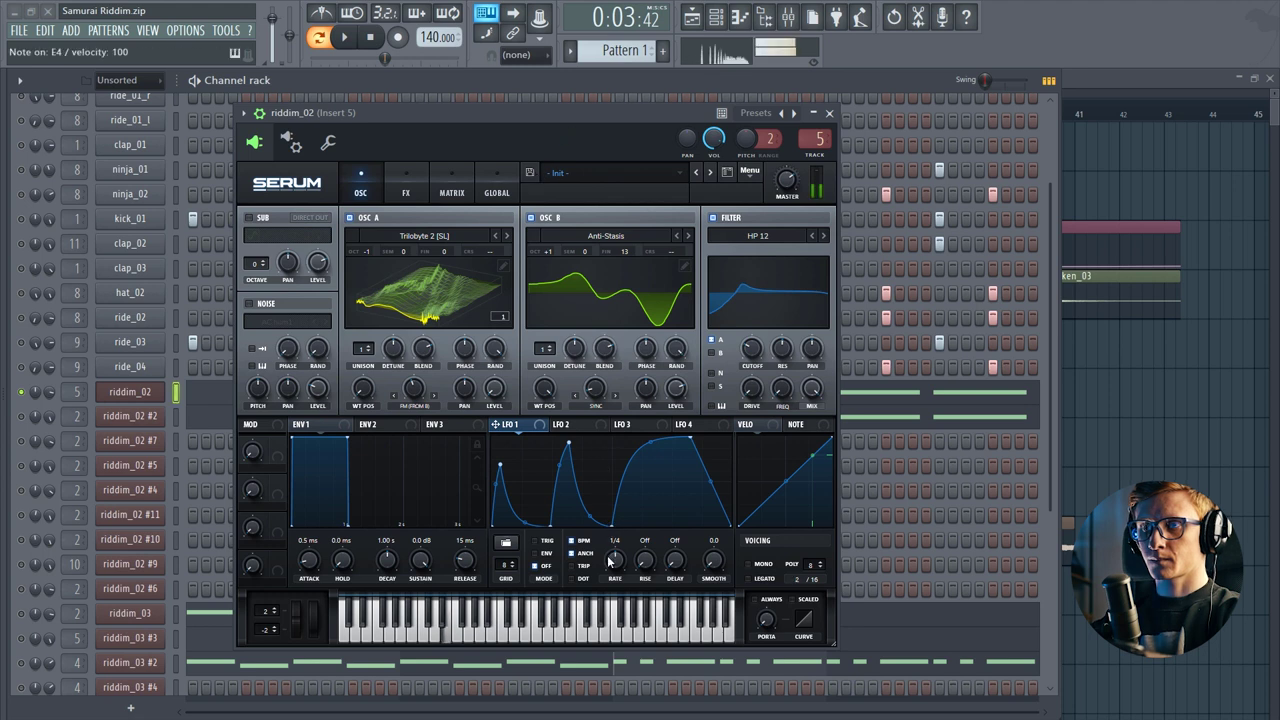
left_click_drag(614, 560, 614, 548)
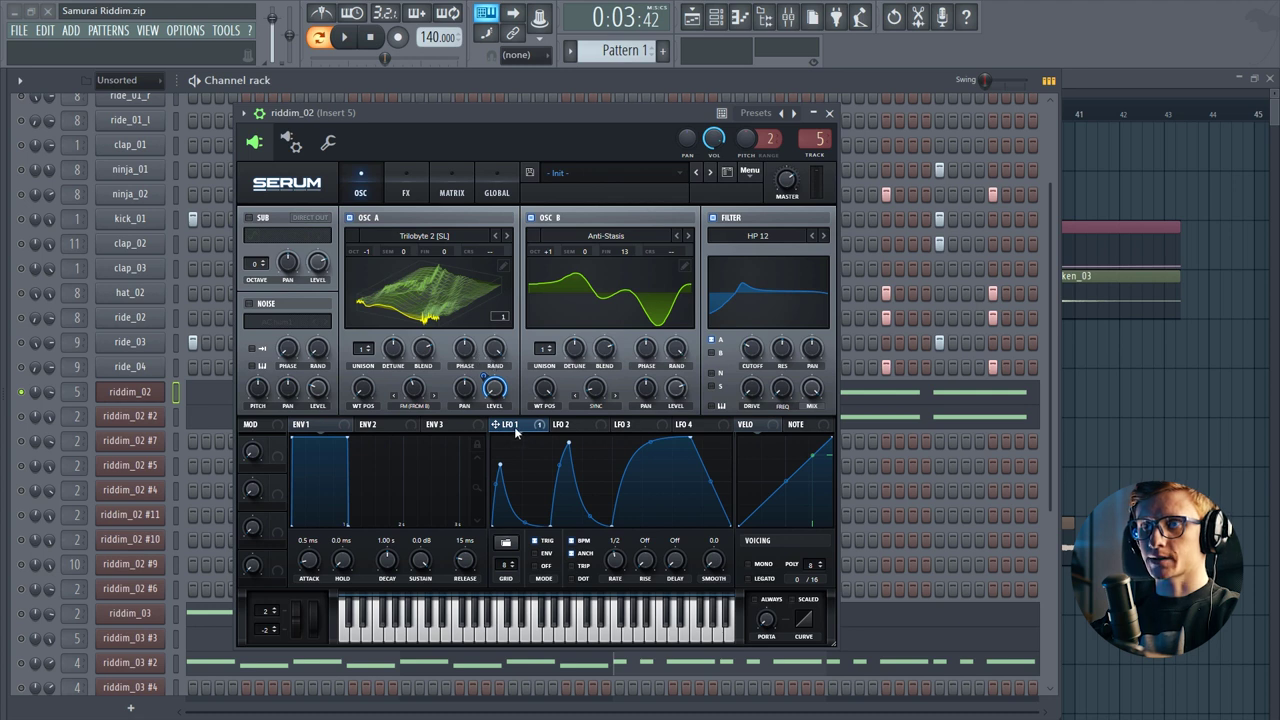
Step: Nudge LFO 1's warp amount on oscillator A and route LFO 1 to filter cutoff at 81
key("c")
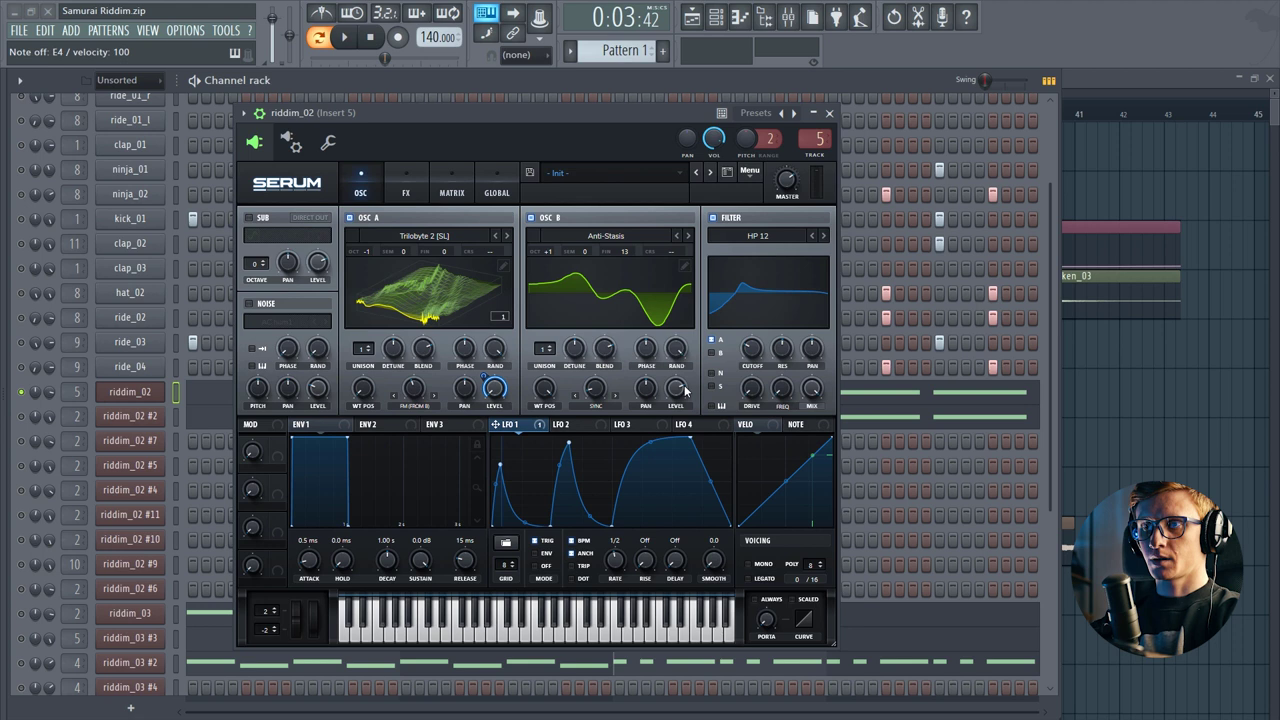
left_click(678, 393)
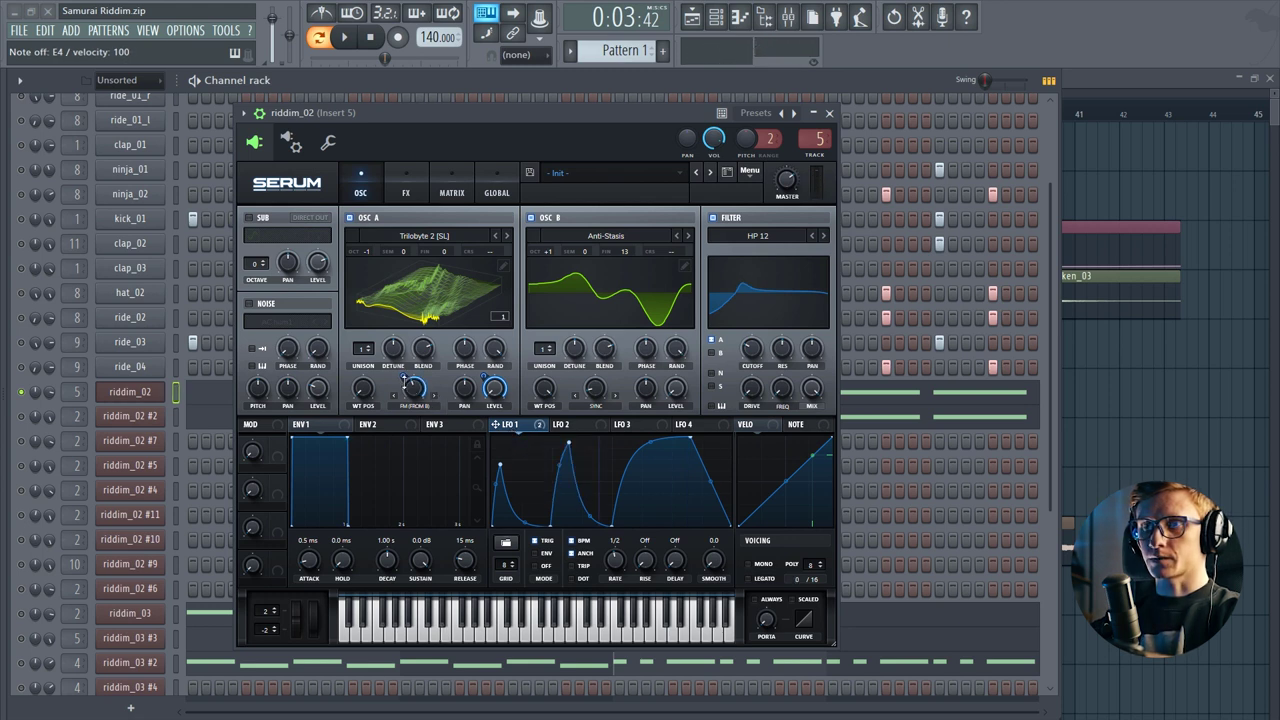
mouse_move(413, 388)
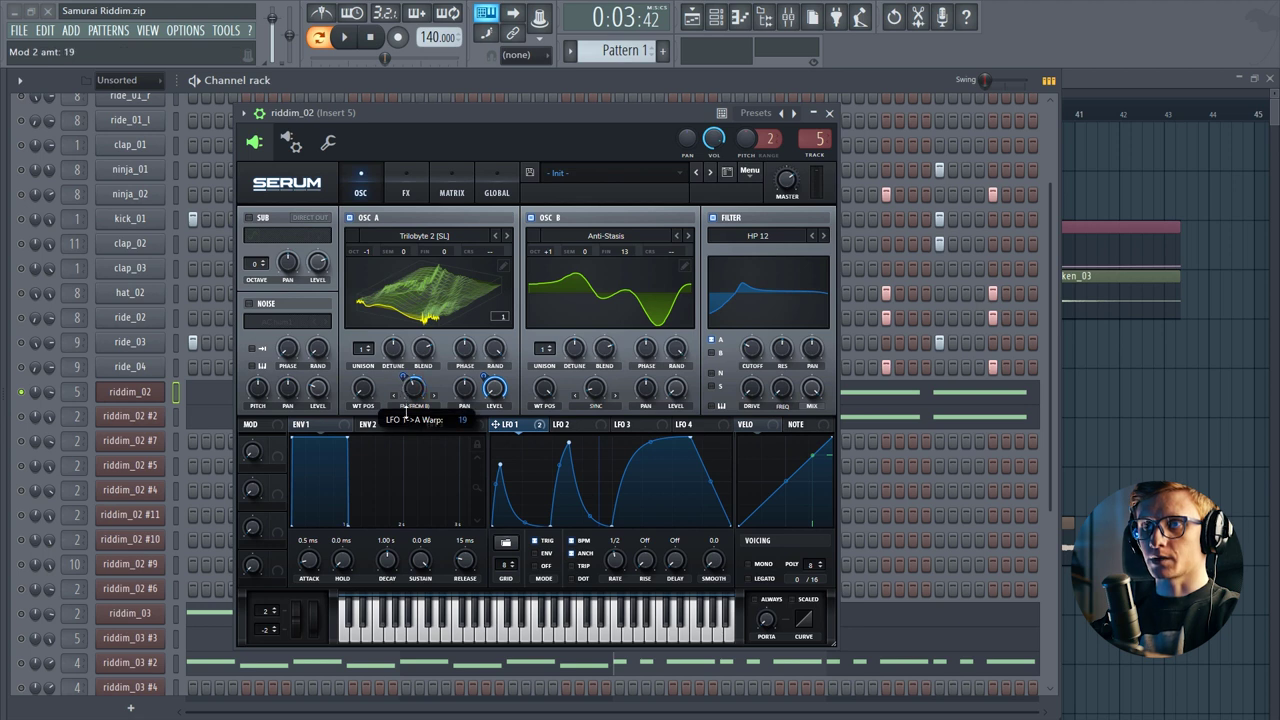
left_click_drag(406, 404, 407, 378)
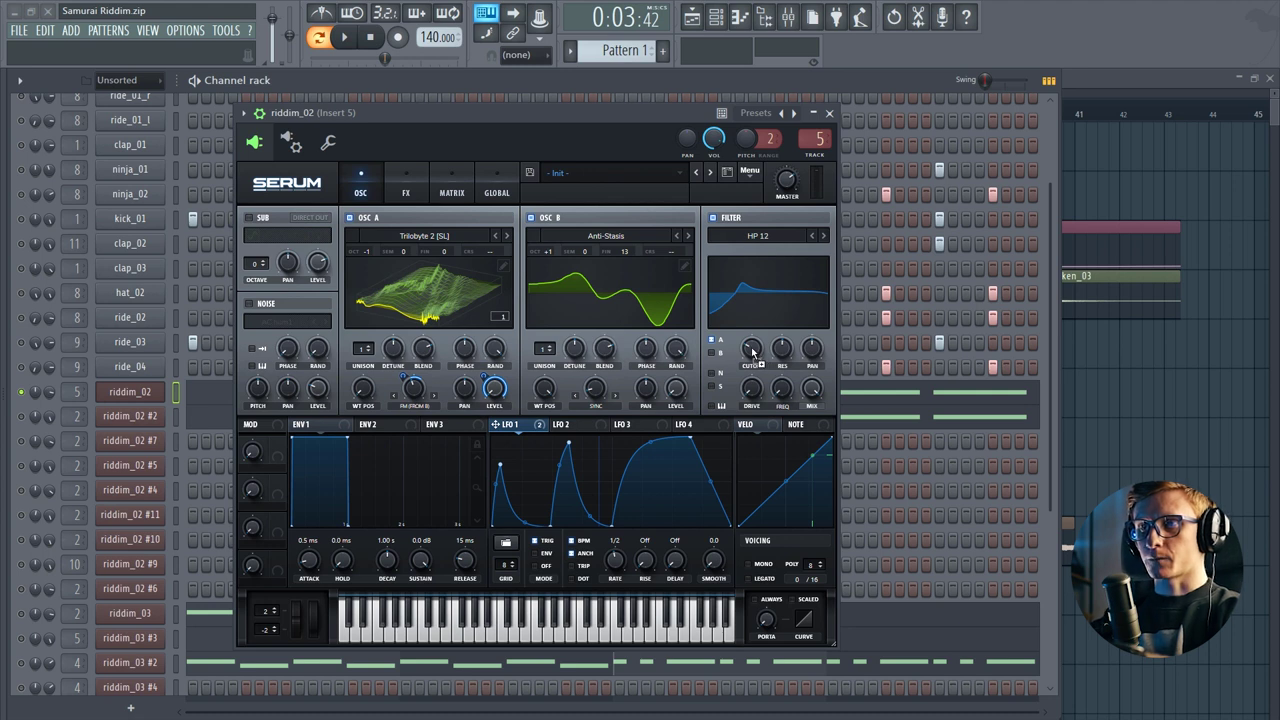
left_click_drag(753, 352, 753, 352)
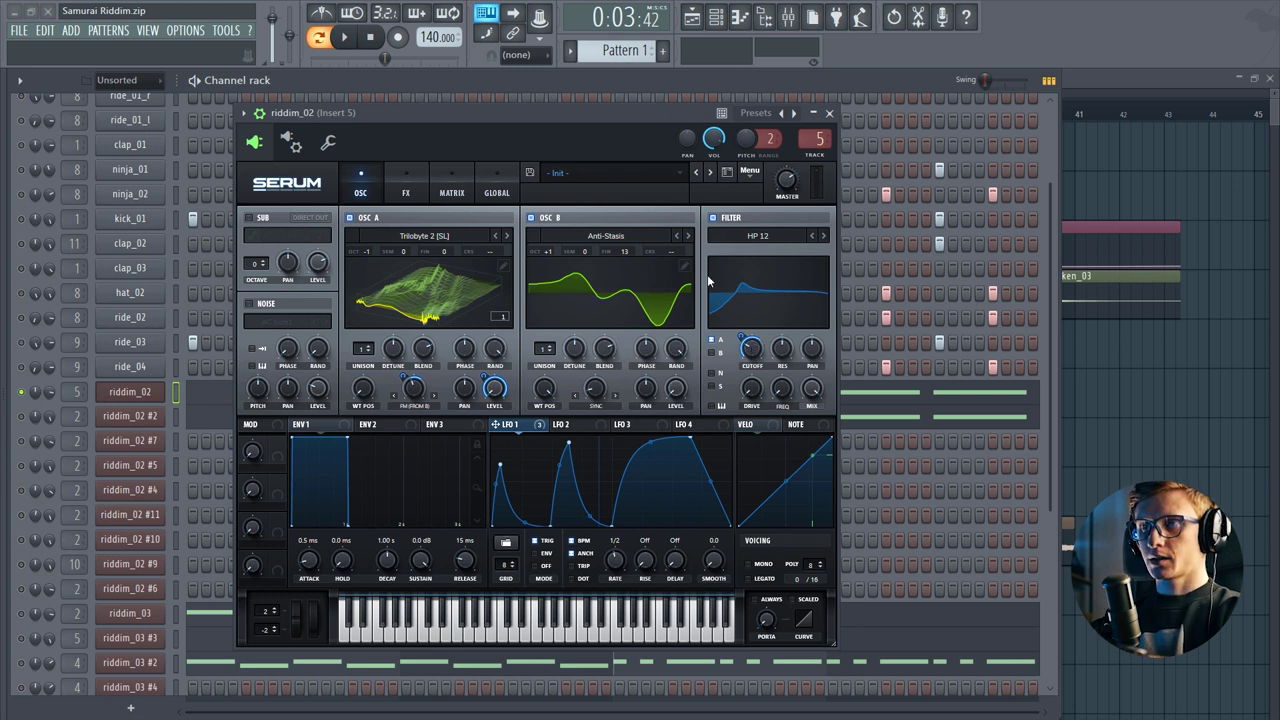
left_click_drag(745, 337, 746, 345)
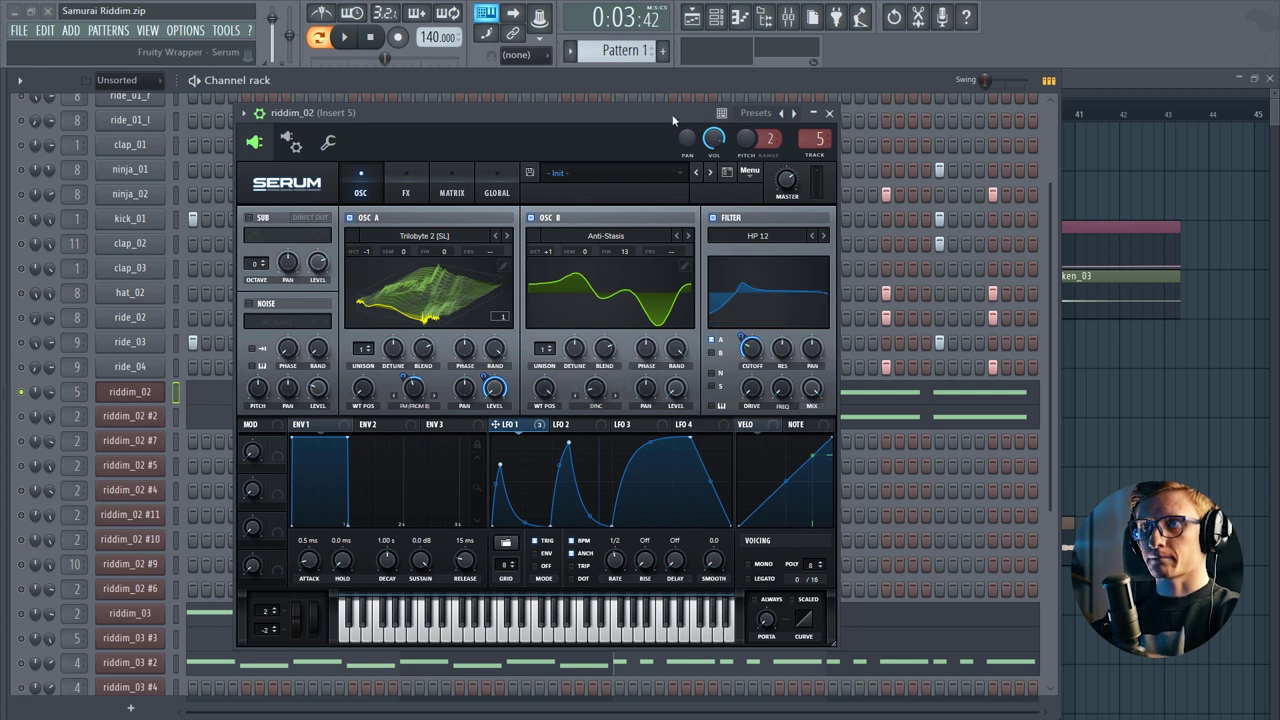
key("c")
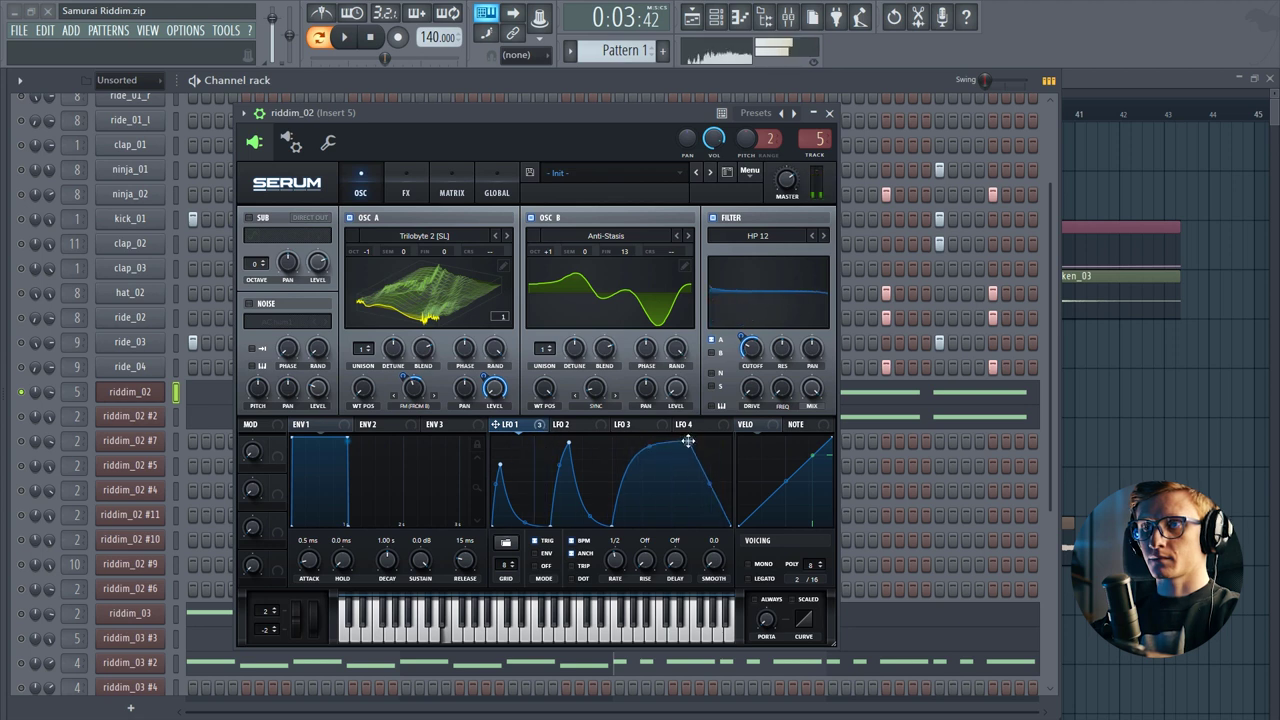
left_click_drag(688, 440, 688, 438)
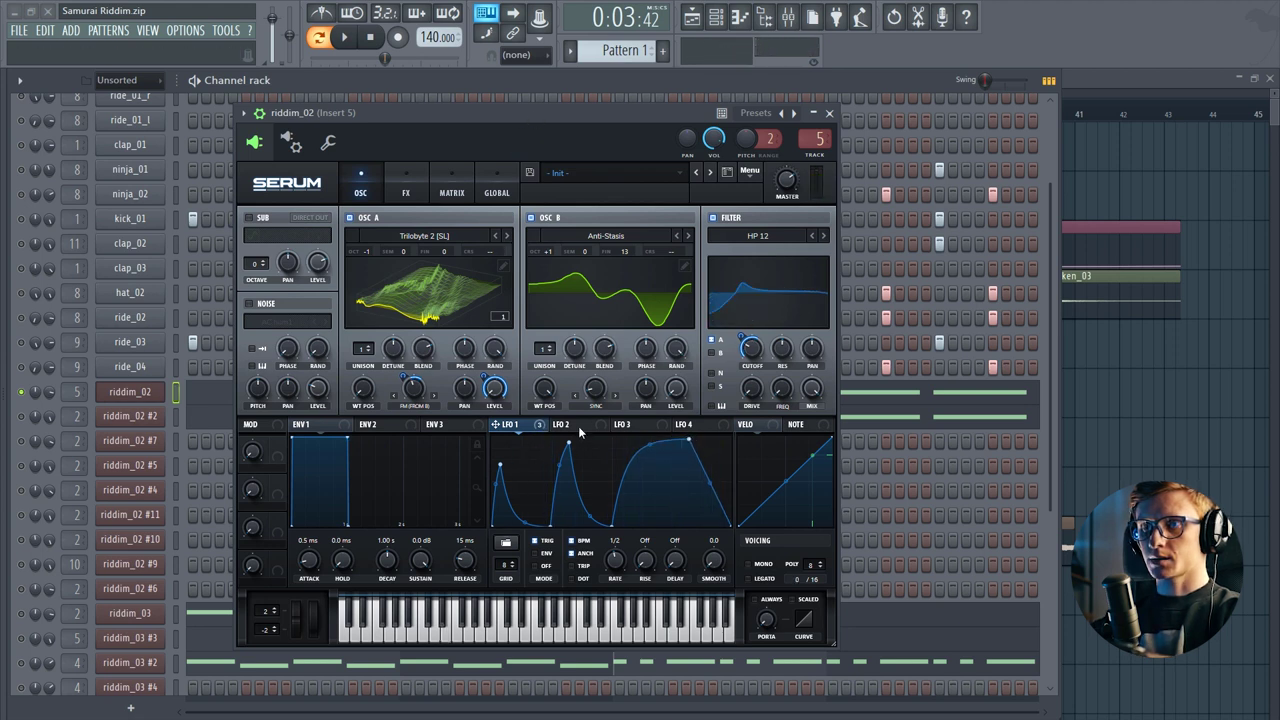
Step: Turn LFO 2 into a downward ramp, route it to oscillator B's warp, and set TRIG mode
left_click(575, 426)
left_click_drag(605, 440, 503, 412)
key("x")
left_click_drag(600, 396, 586, 409)
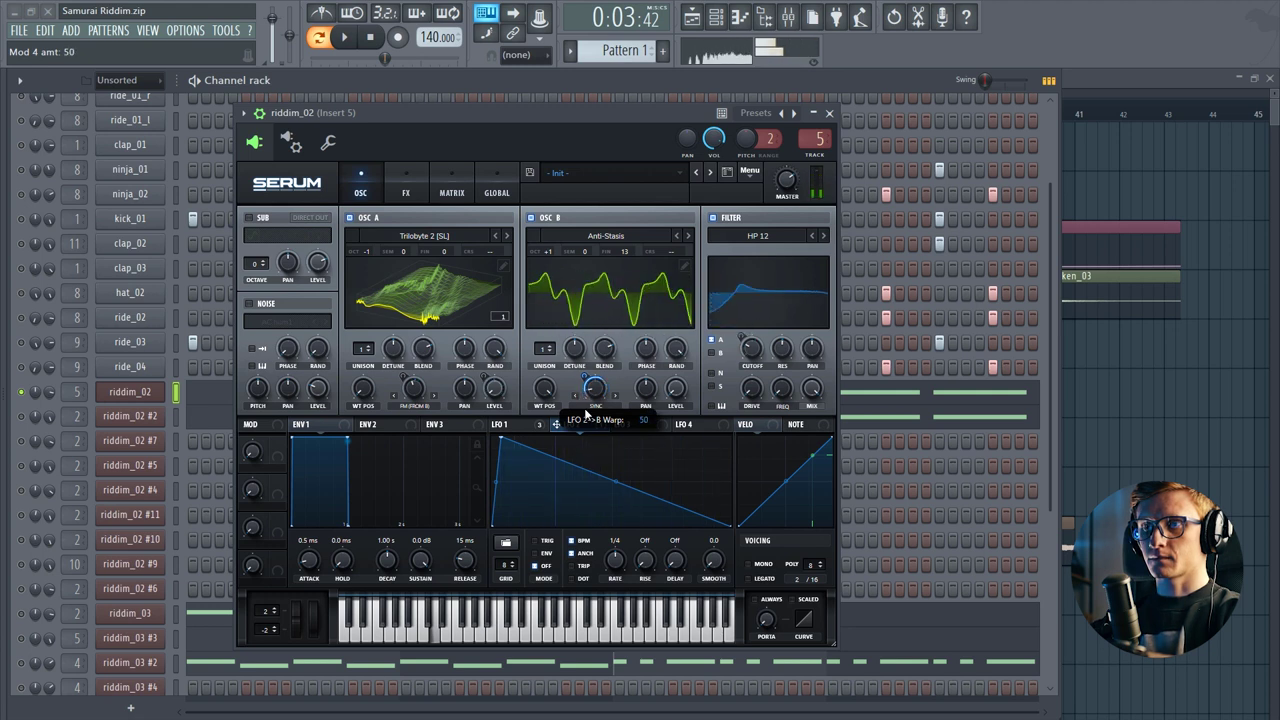
left_click(536, 540)
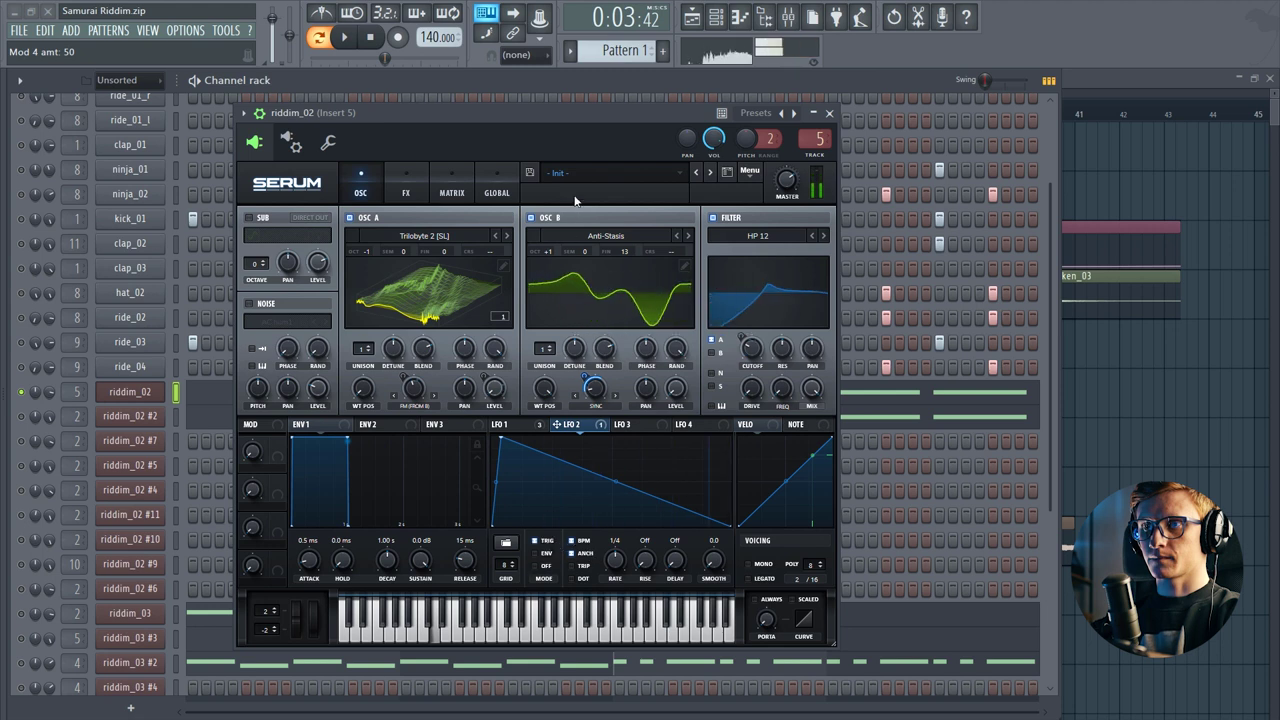
Step: Enable Hyper/Dimension in Serum's FX rack with Hyper Mix lowered to 11%
left_click(410, 191)
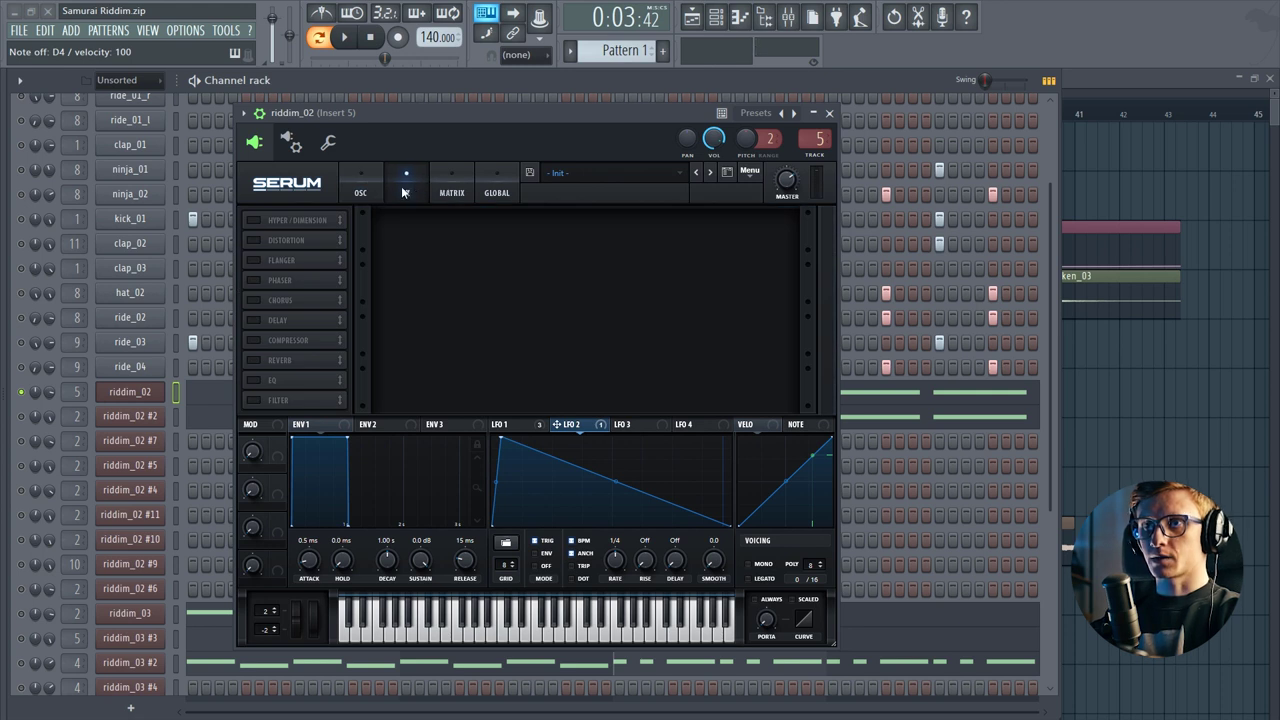
left_click(254, 220)
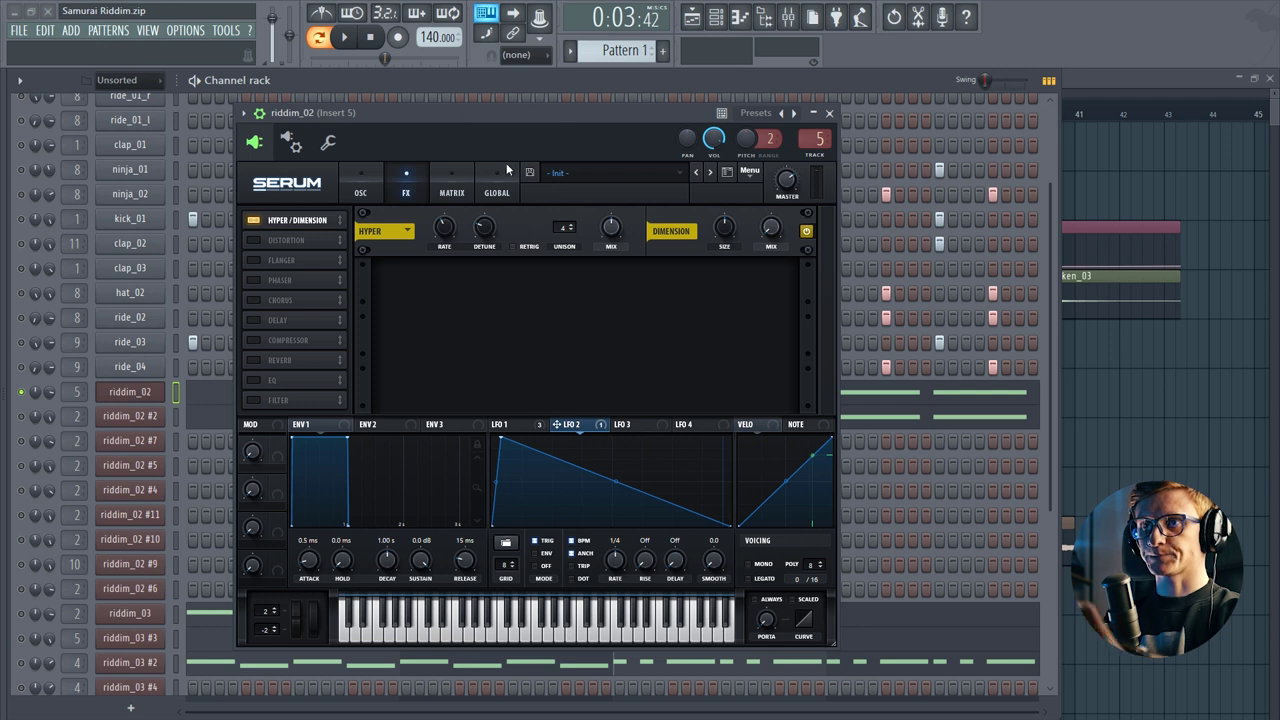
mouse_move(611, 228)
left_click_drag(616, 283, 616, 293)
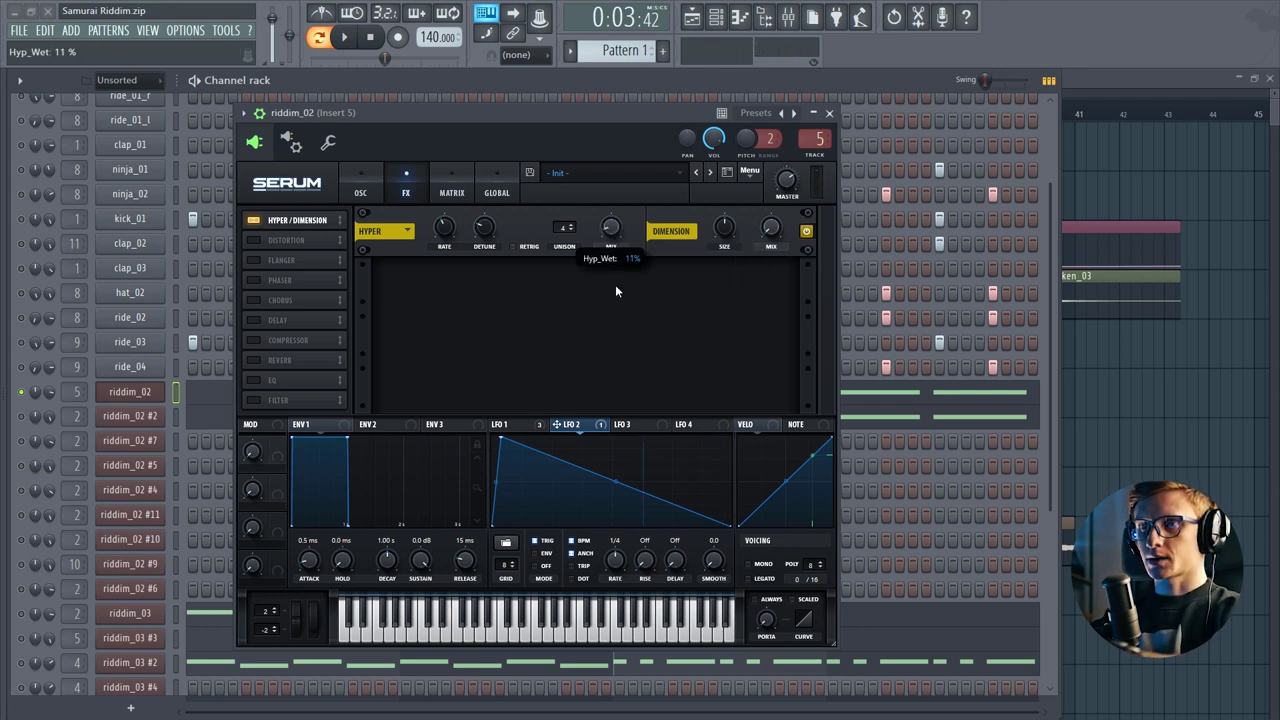
Step: Route LFO 1 inversely to Hyper Mix and positively to Dimension Mix
left_click_drag(497, 424, 591, 292)
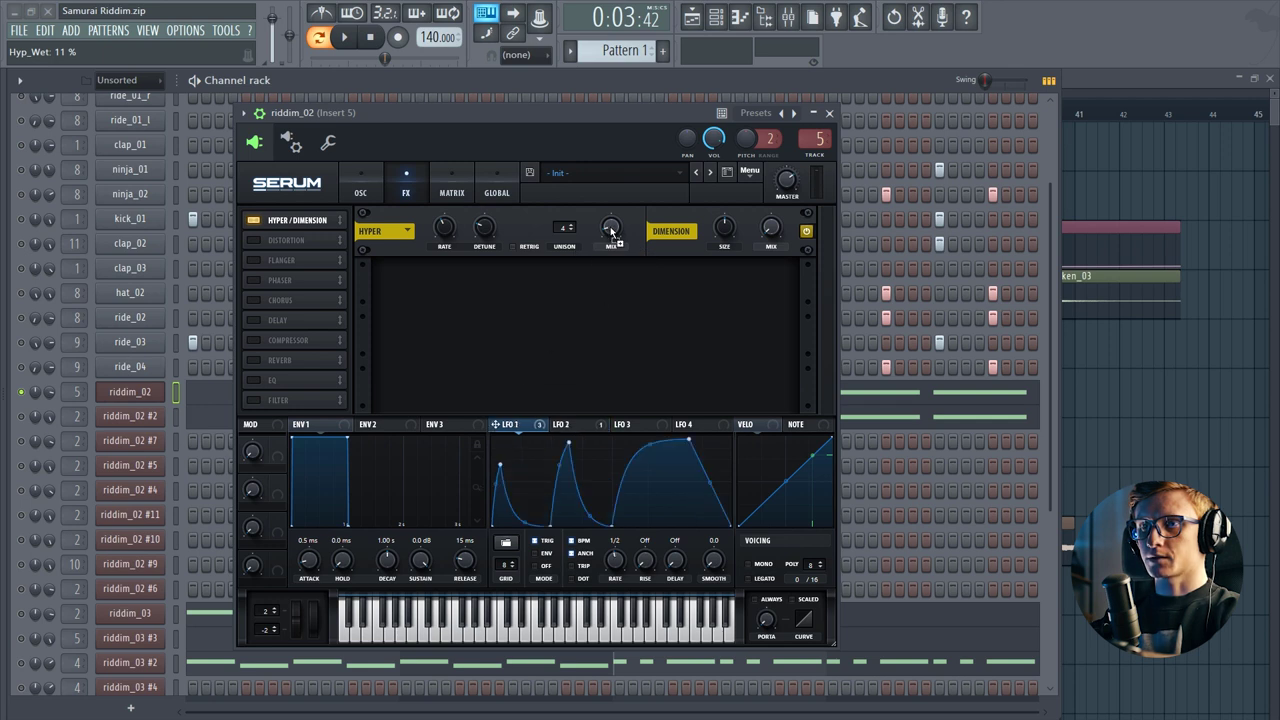
left_click_drag(598, 218, 598, 300)
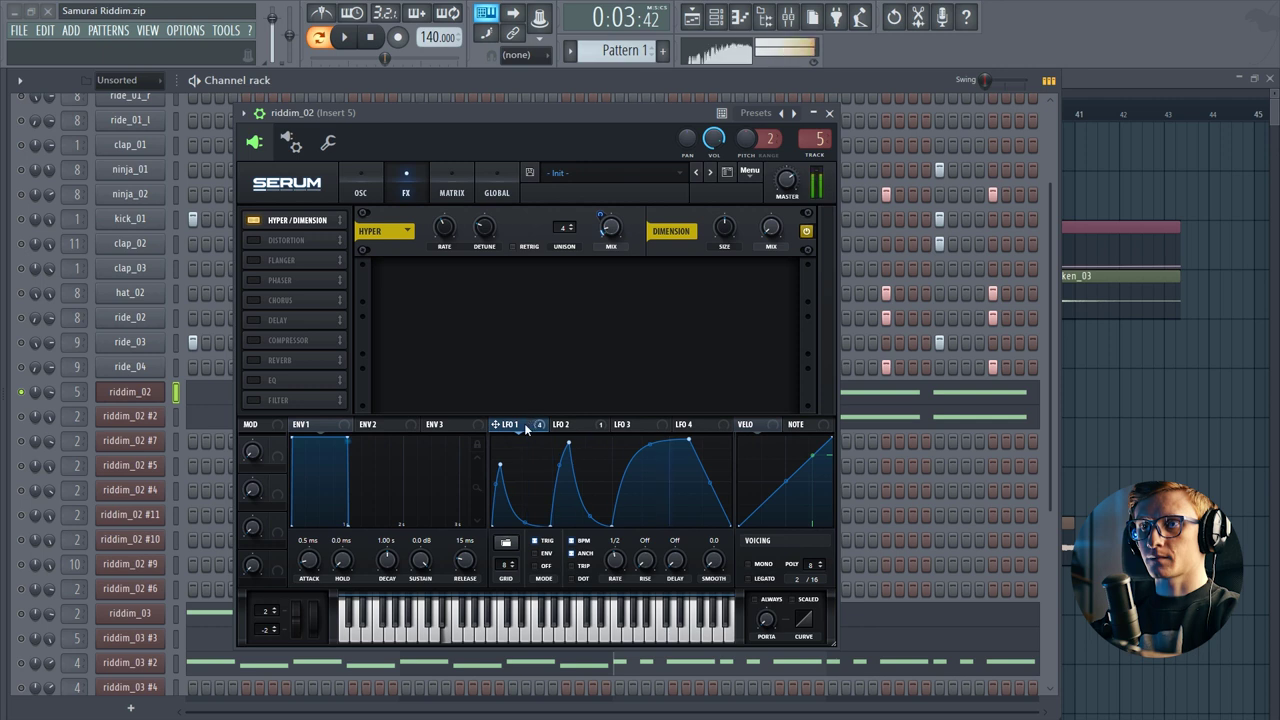
mouse_move(525, 428)
left_mouse_down()
mouse_move(771, 230)
mouse_move(758, 252)
left_mouse_up()
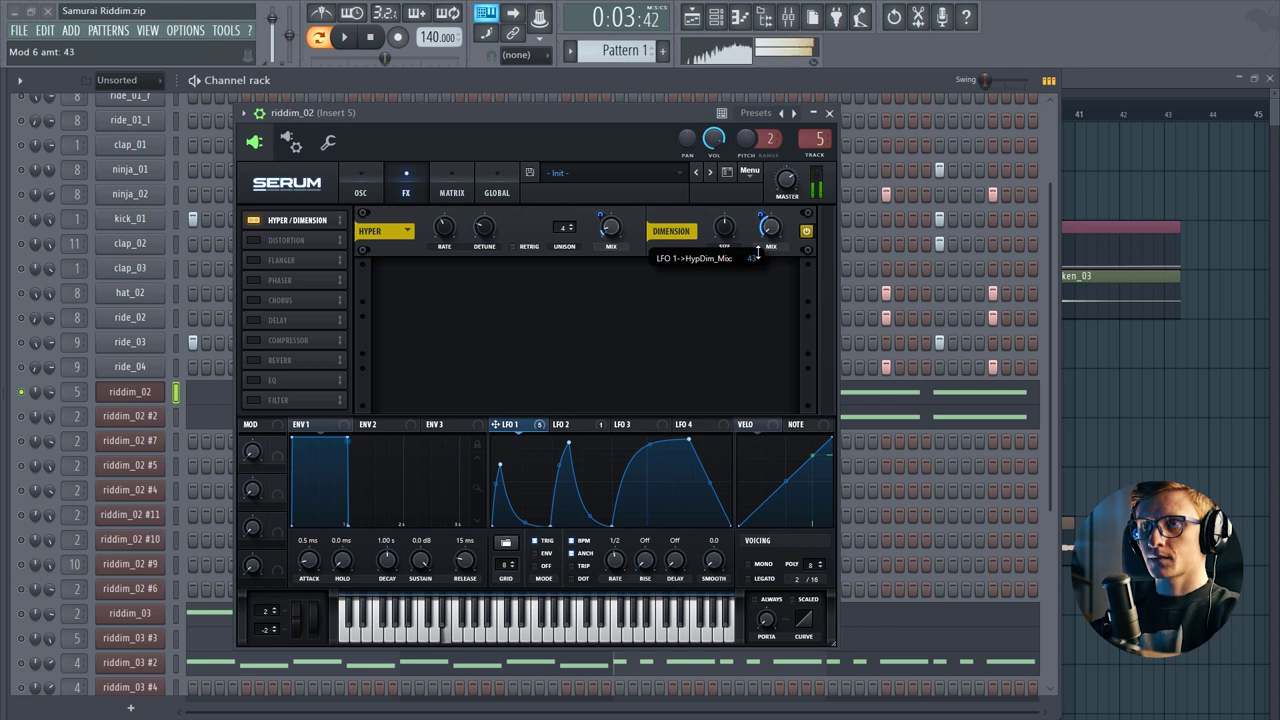
left_click_drag(758, 252, 740, 220)
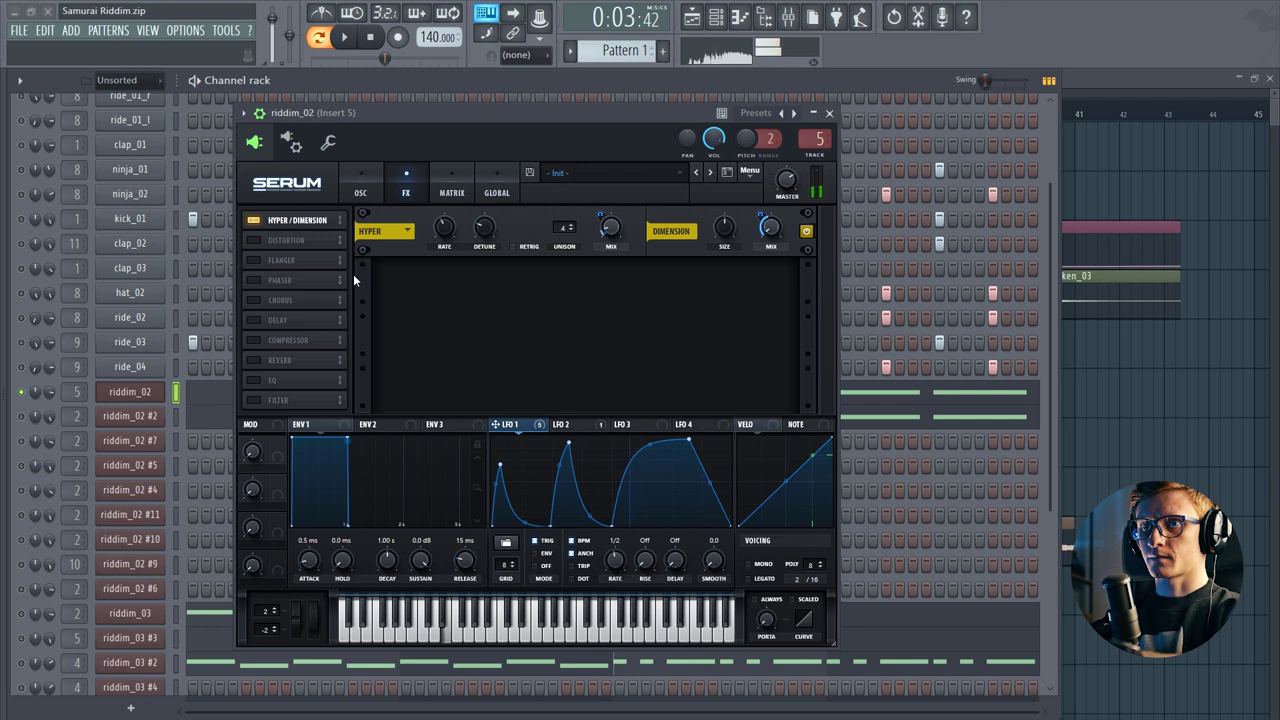
Step: Enable EQ with LFO 1 on both frequencies, low gain boosted, and both bands set to Peak
left_click(256, 381)
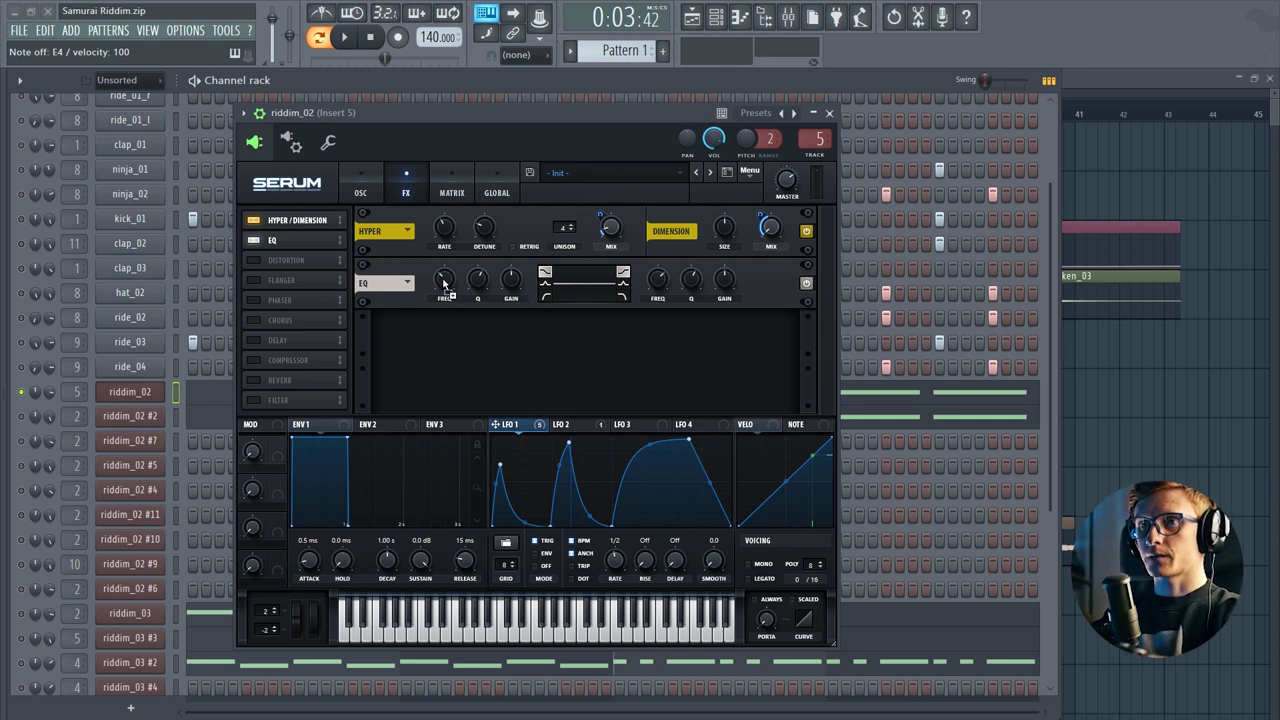
left_click_drag(467, 283, 442, 282)
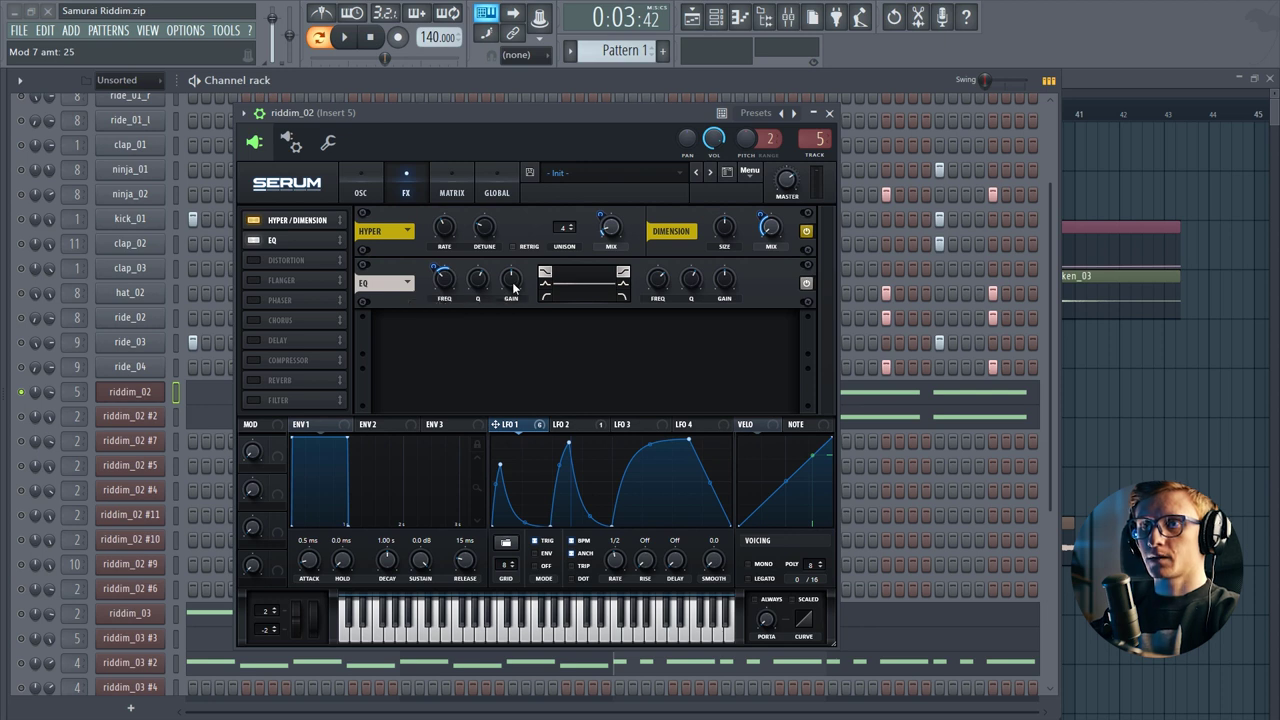
left_click_drag(512, 287, 511, 255)
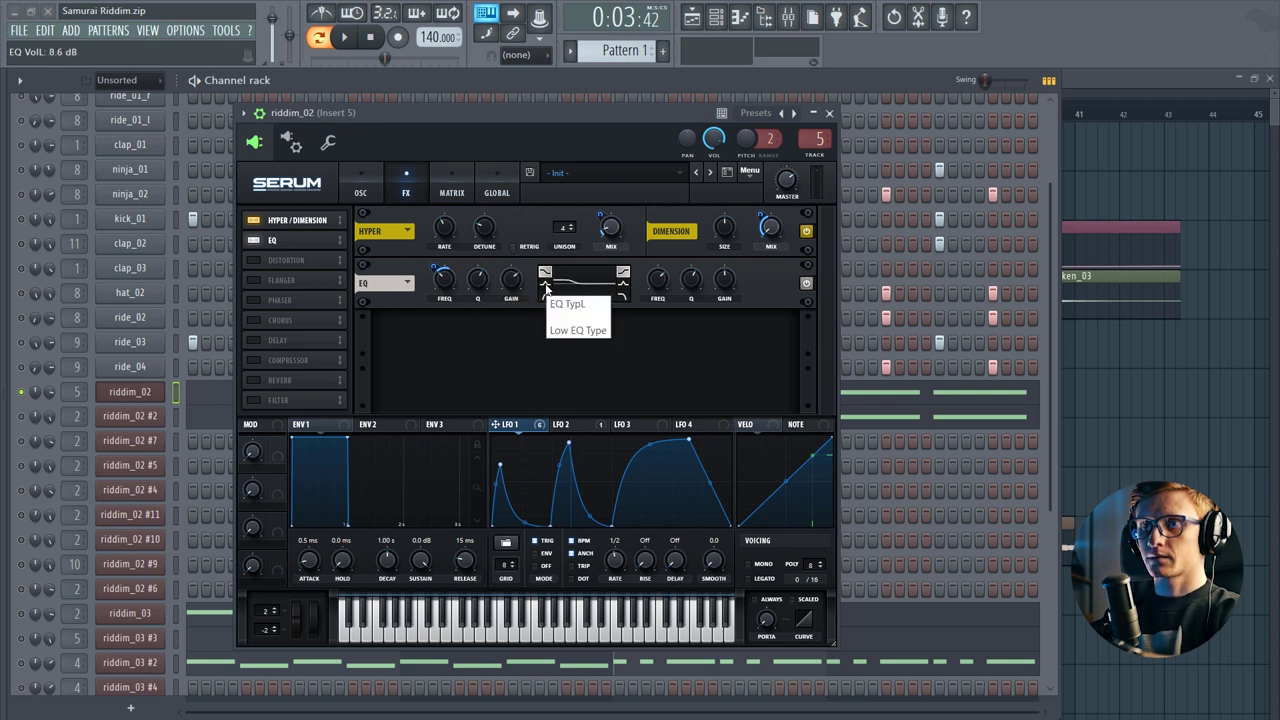
left_click(545, 289)
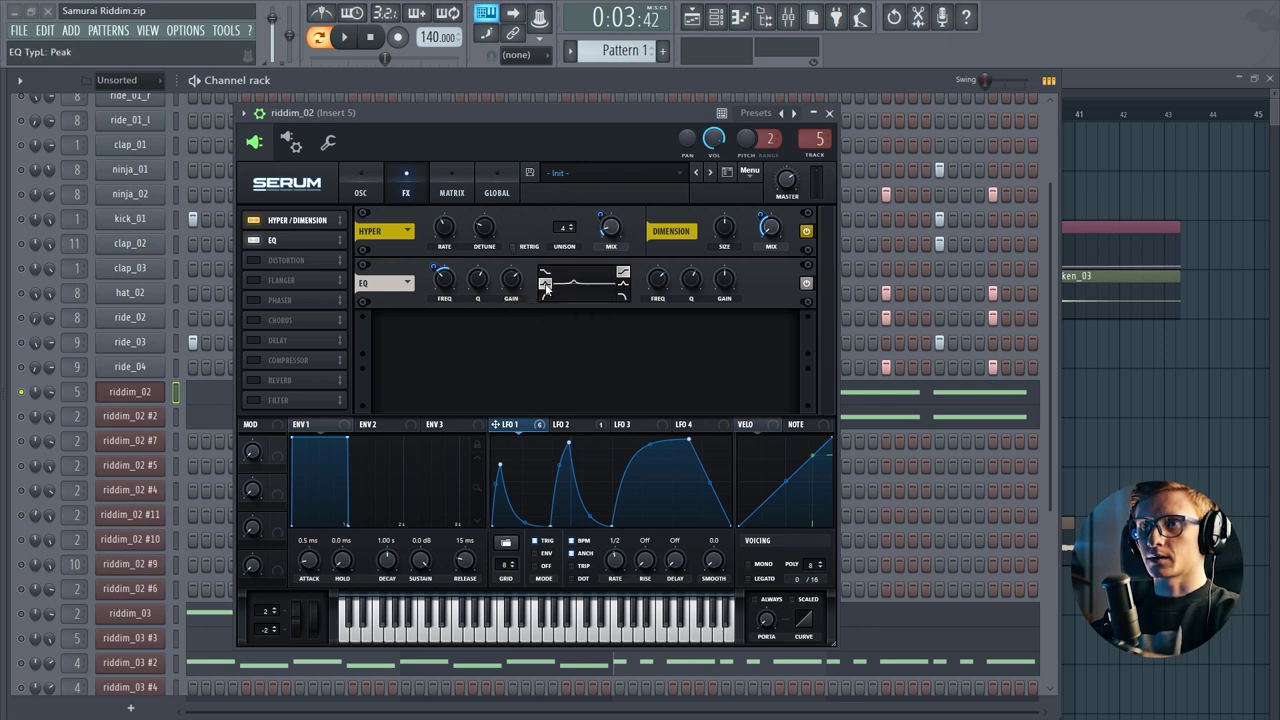
left_click(624, 290)
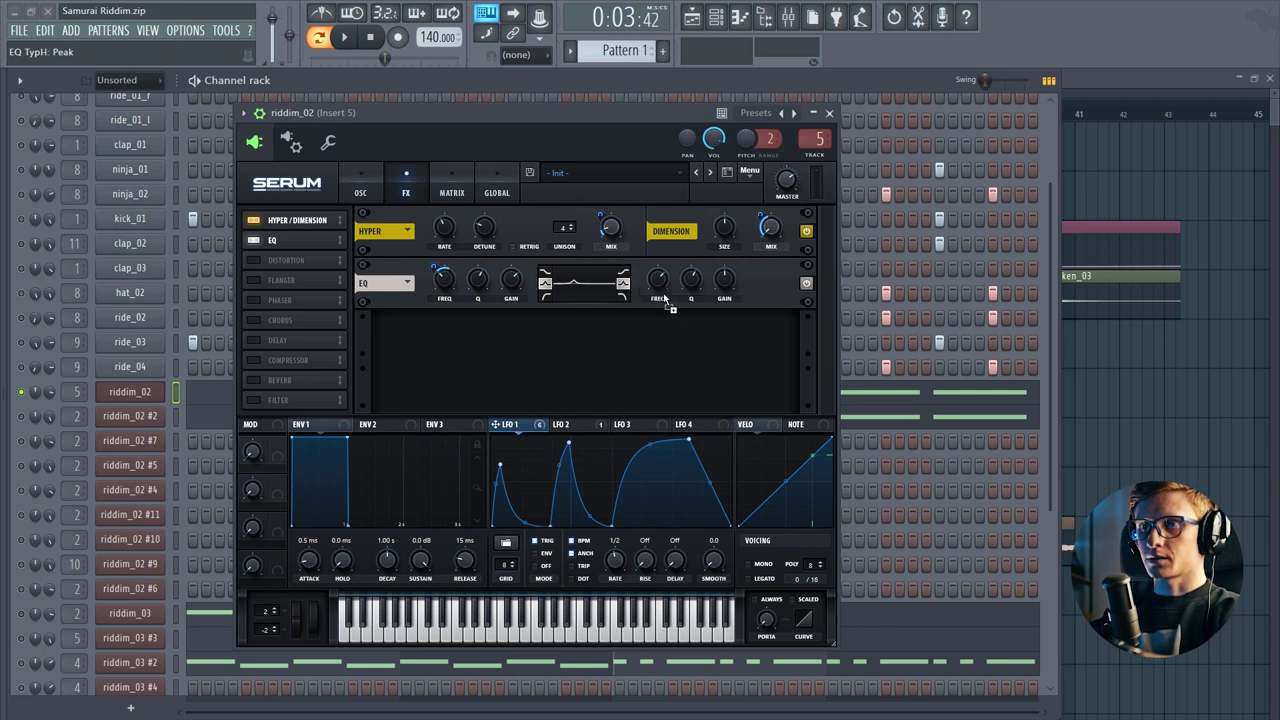
left_click_drag(650, 266, 647, 288)
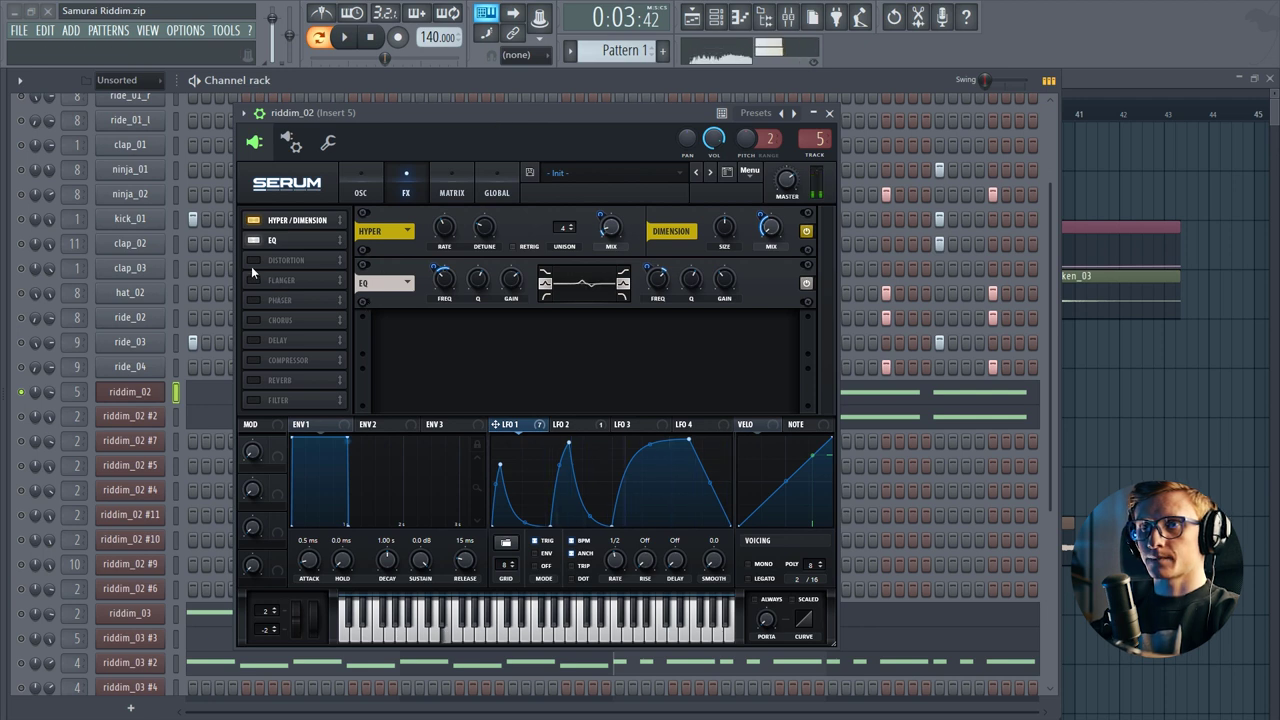
Step: Enable the FX Filter third in the chain as Reverb type, cutoff raised, LFO 1 on resonance
left_click(257, 399)
left_click_drag(284, 400, 287, 253)
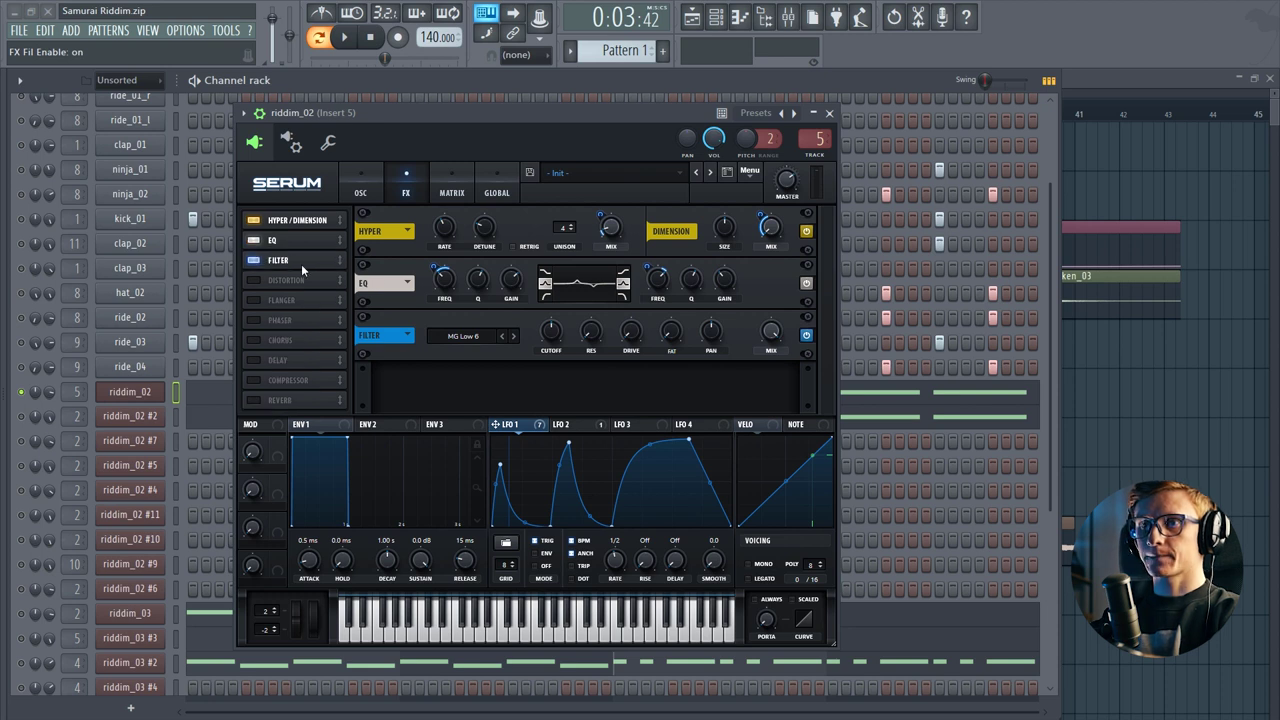
left_click(462, 337)
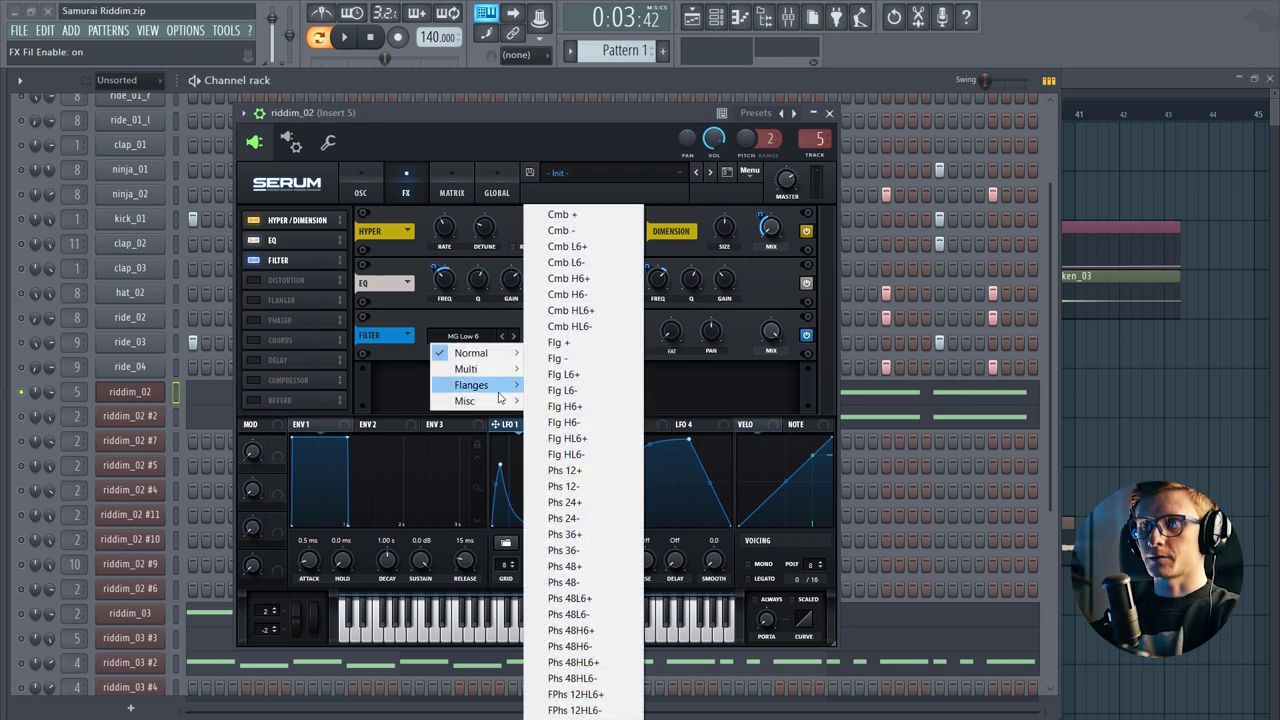
mouse_move(466, 401)
left_click(560, 578)
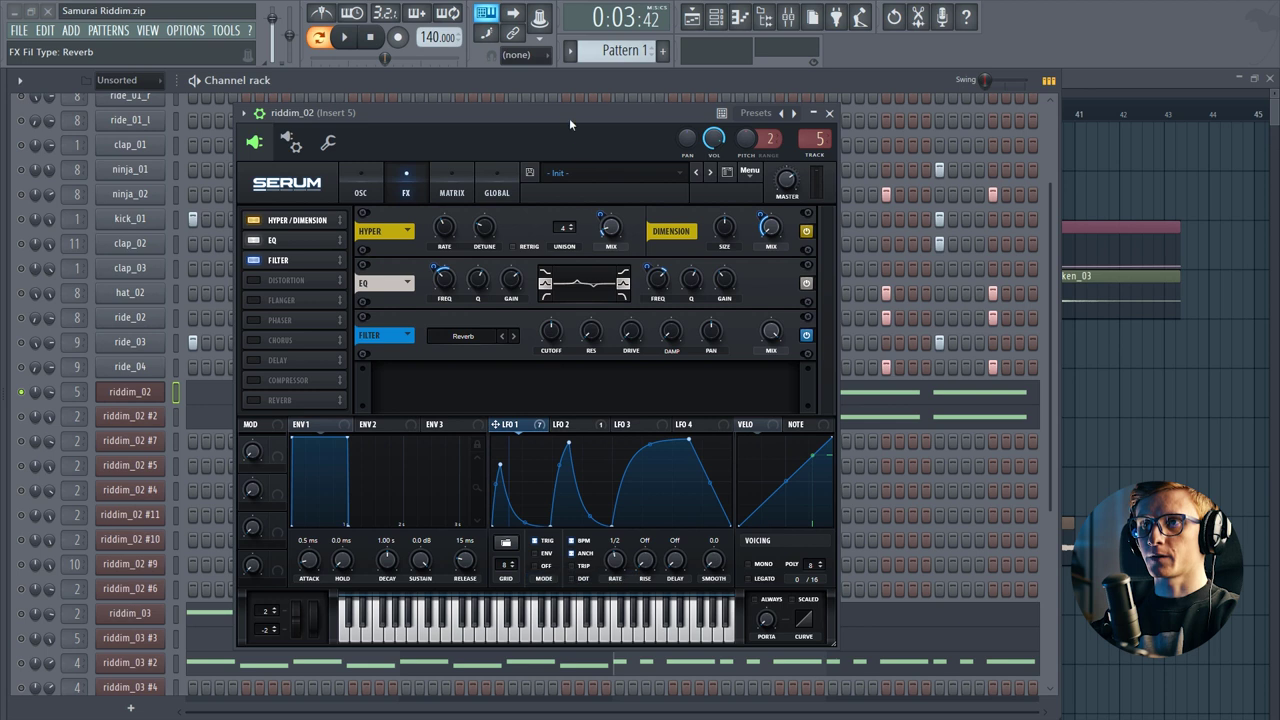
mouse_move(551, 331)
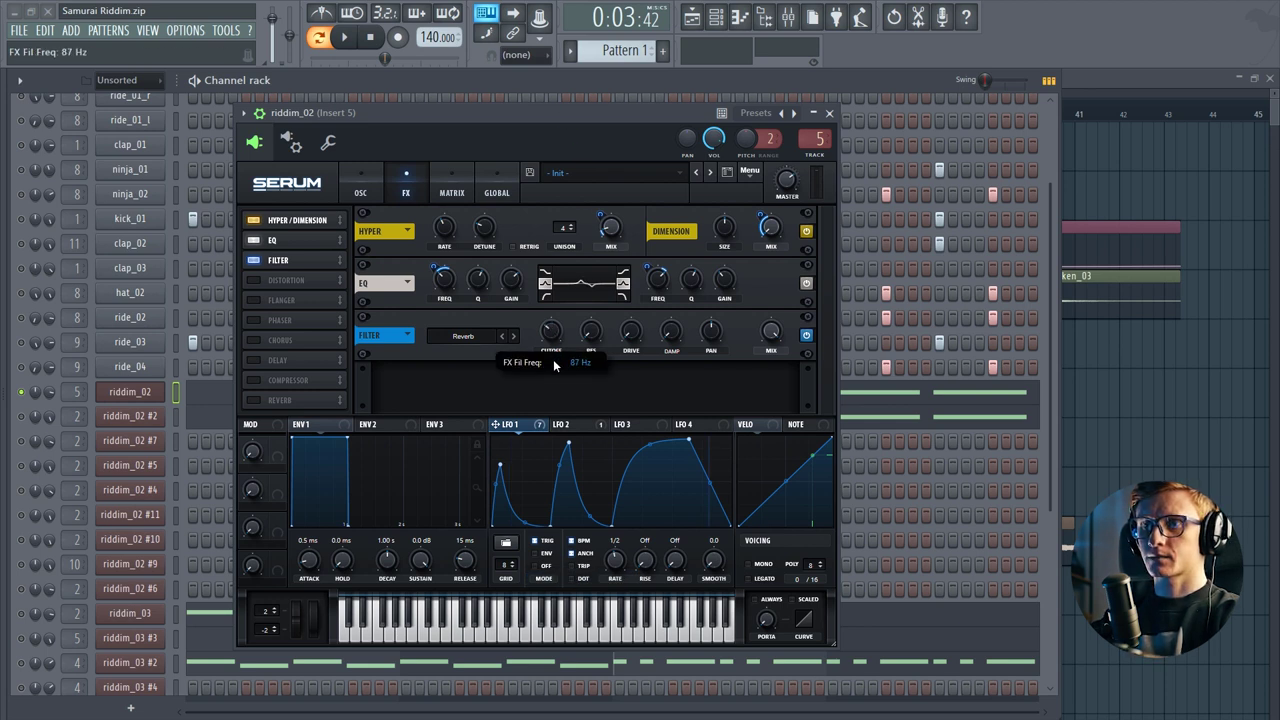
left_click_drag(555, 364, 555, 358)
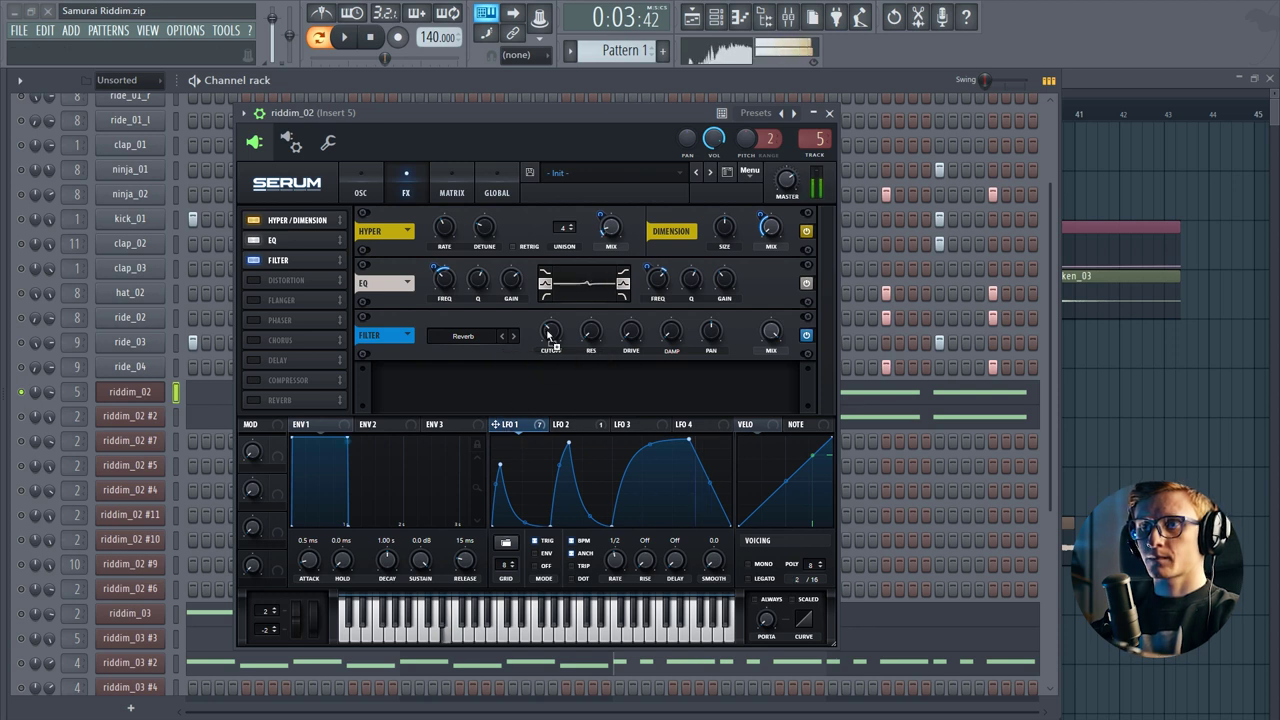
mouse_move(549, 340)
left_mouse_down()
mouse_move(541, 320)
mouse_move(542, 374)
left_mouse_up()
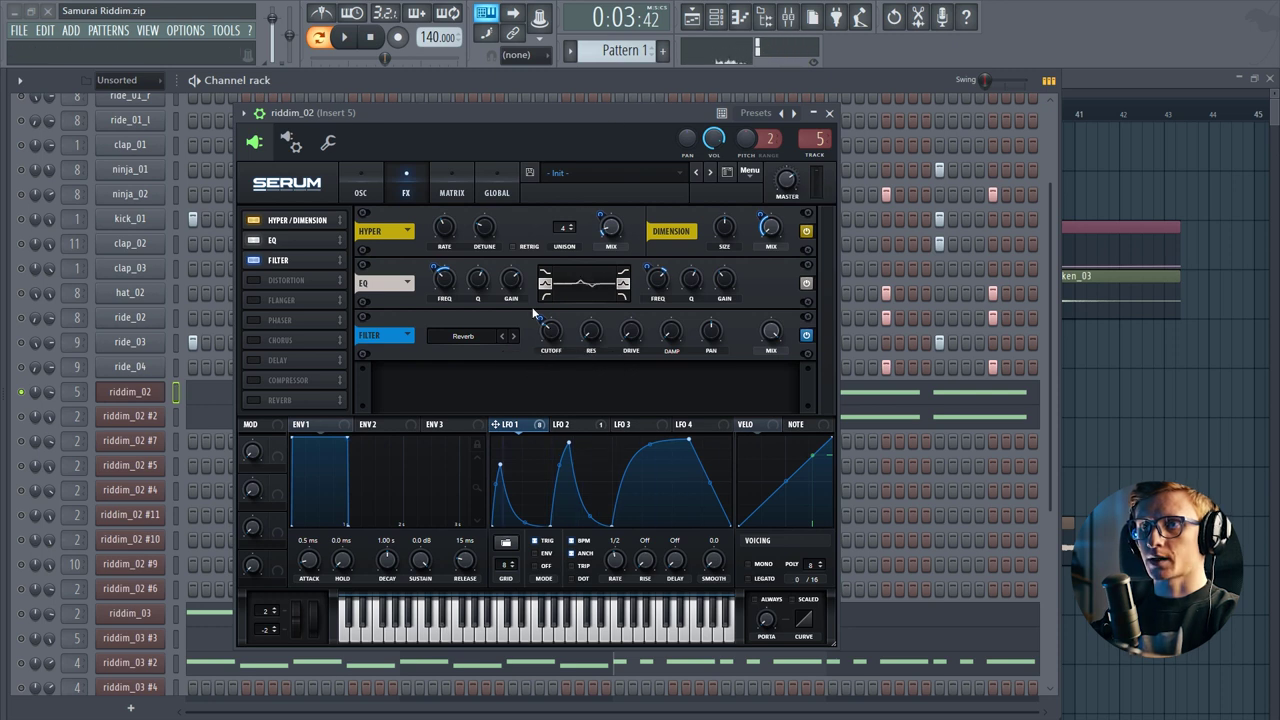
left_click_drag(579, 318, 582, 352)
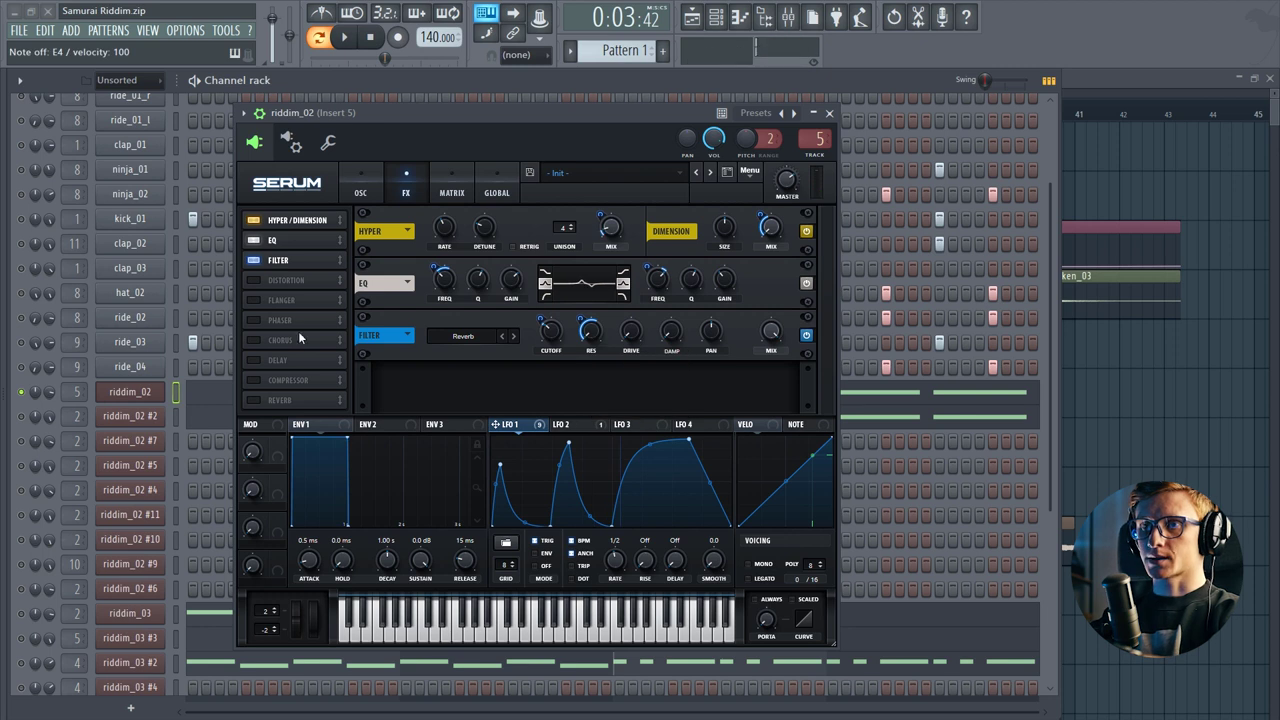
Step: Enable Serum's compressor, move it directly after the Filter, and switch it to multiband mode
left_click(252, 381)
left_click_drag(288, 380, 302, 279)
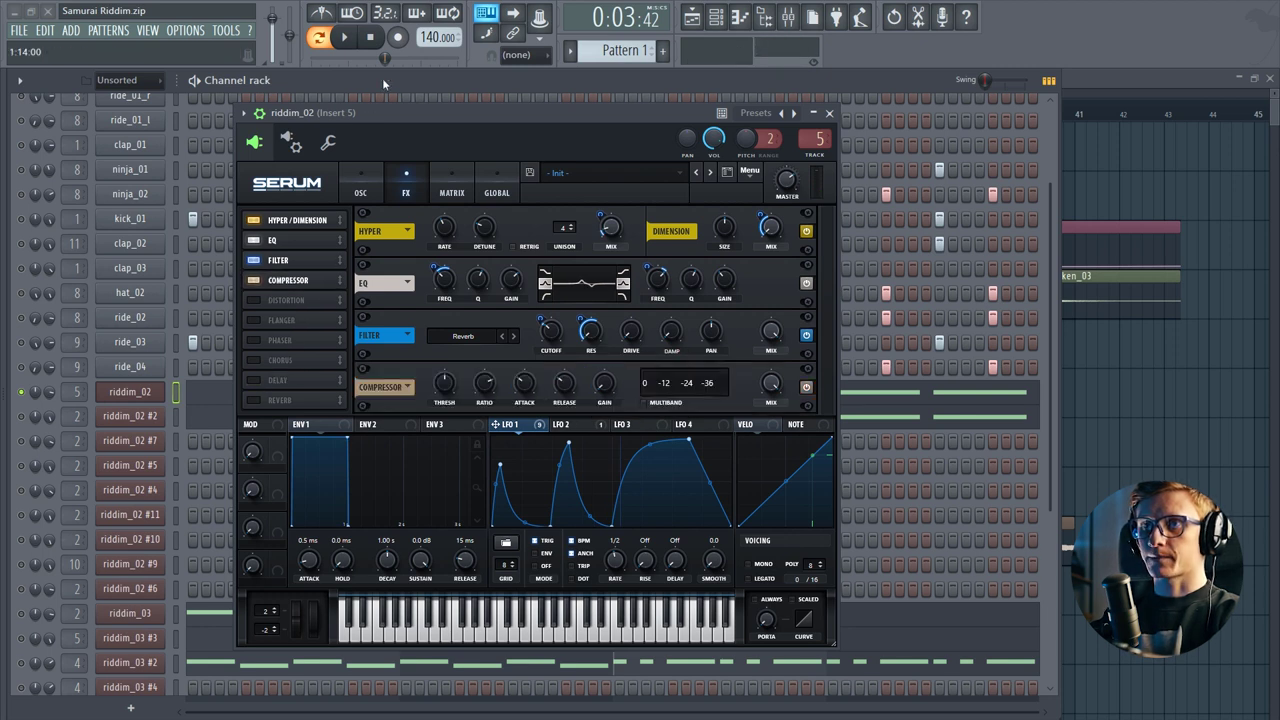
key("c")
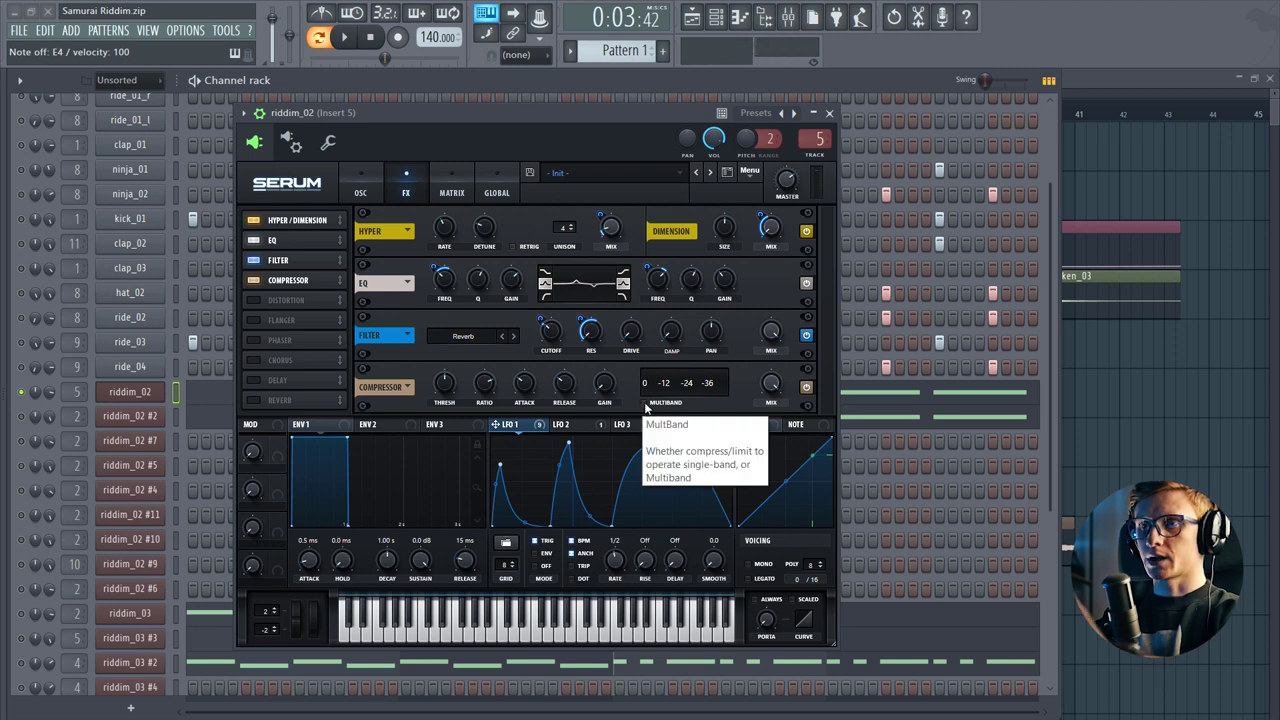
left_click(646, 403)
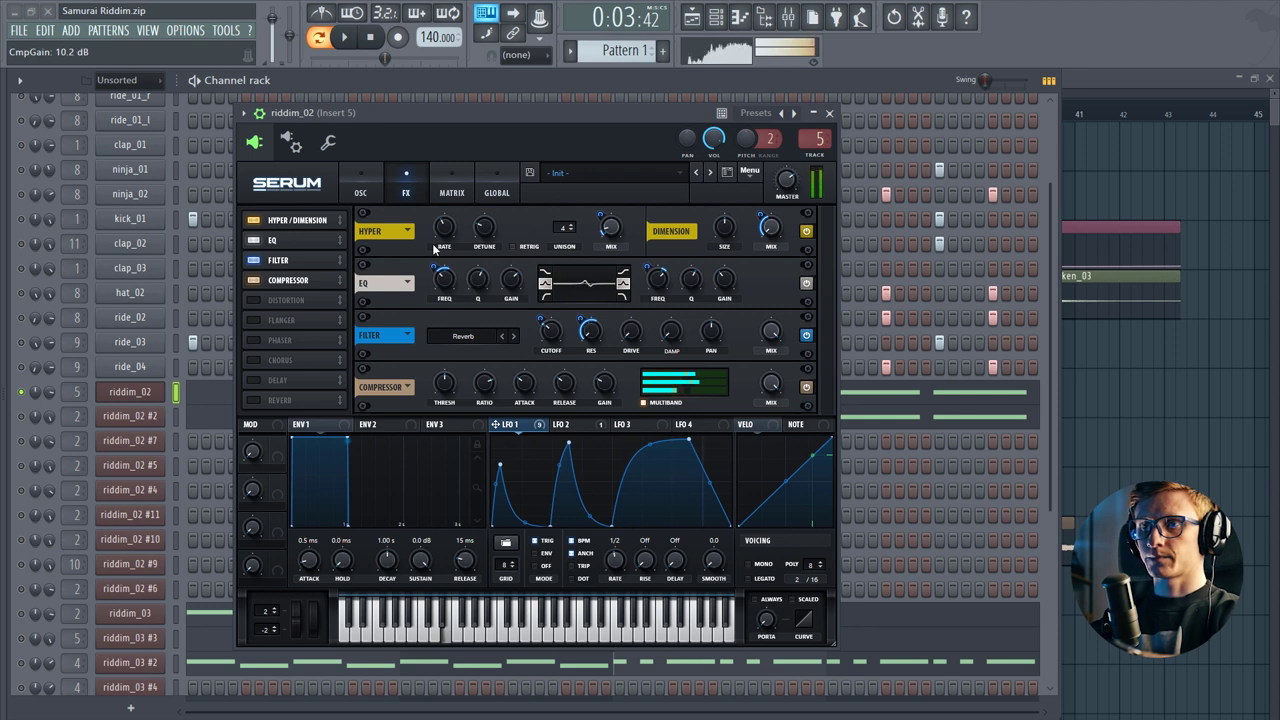
Step: Return Serum to its OSC page, audition a note, and close the plugin
left_click(360, 190)
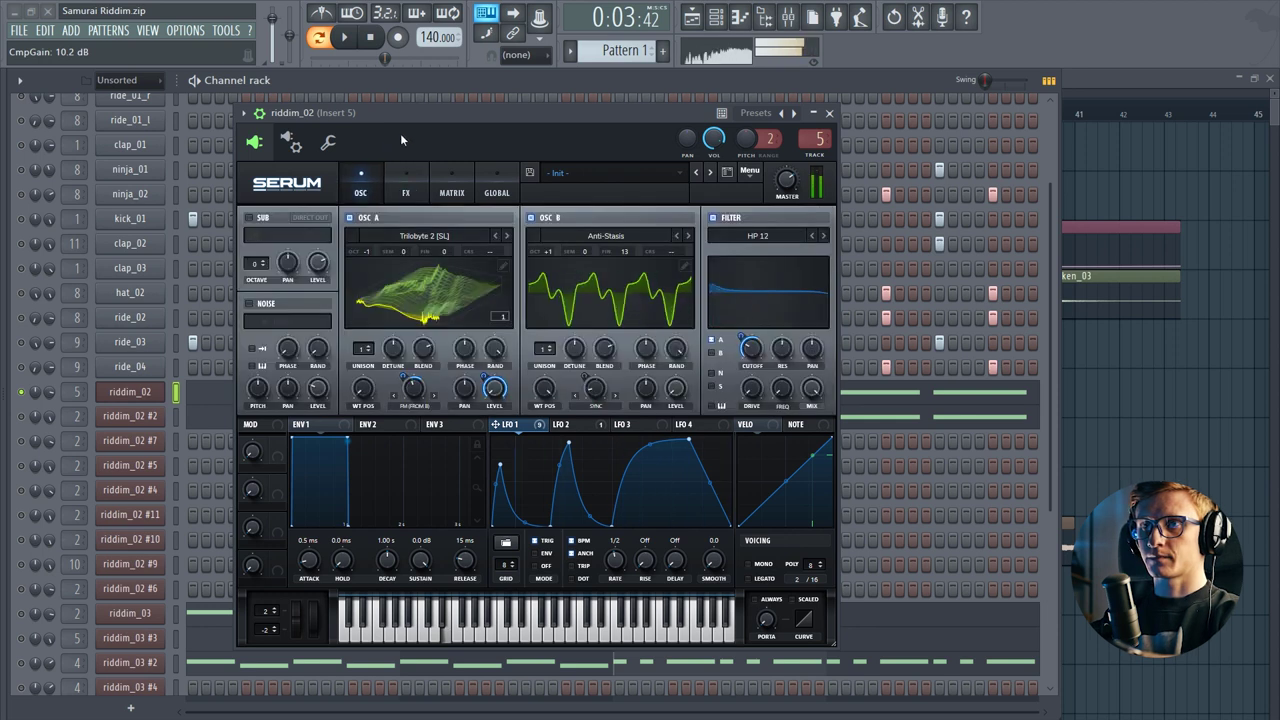
left_click(368, 636)
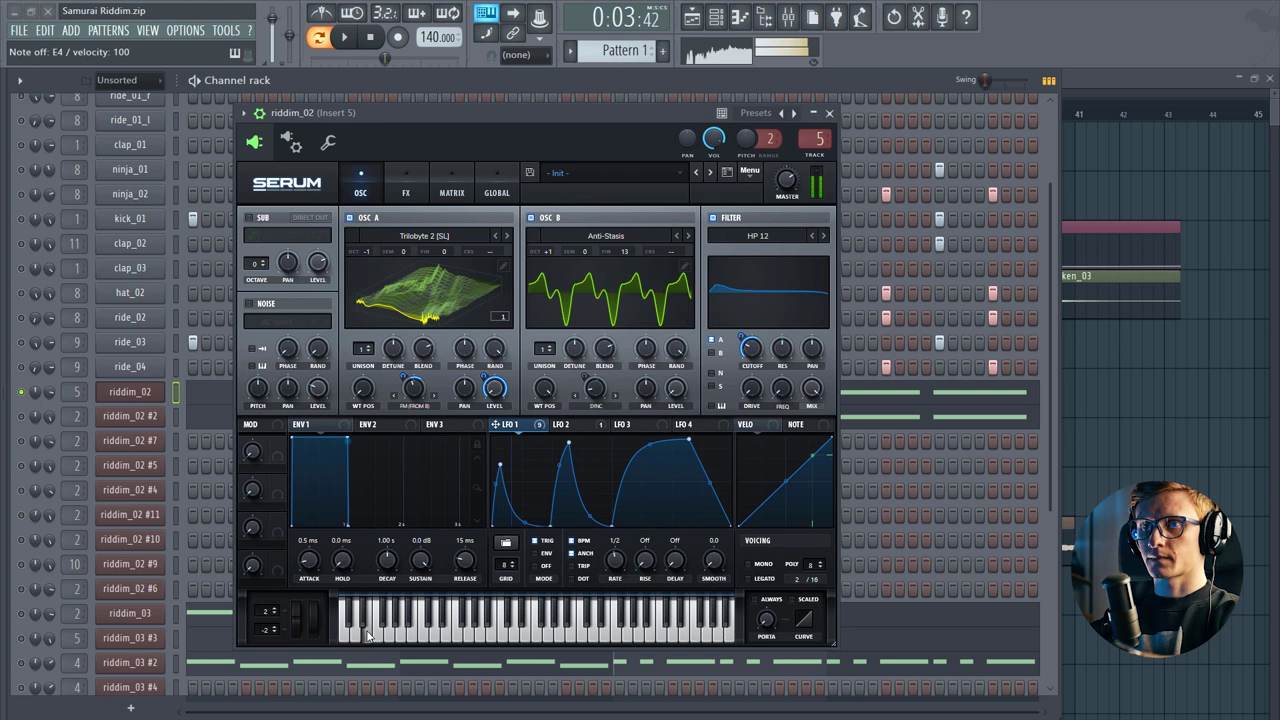
left_click(150, 392)
Step: Open riddim_02's piano roll and audition the E3 and E4 pitches
left_click(223, 395)
scroll(221, 395, "up", 2)
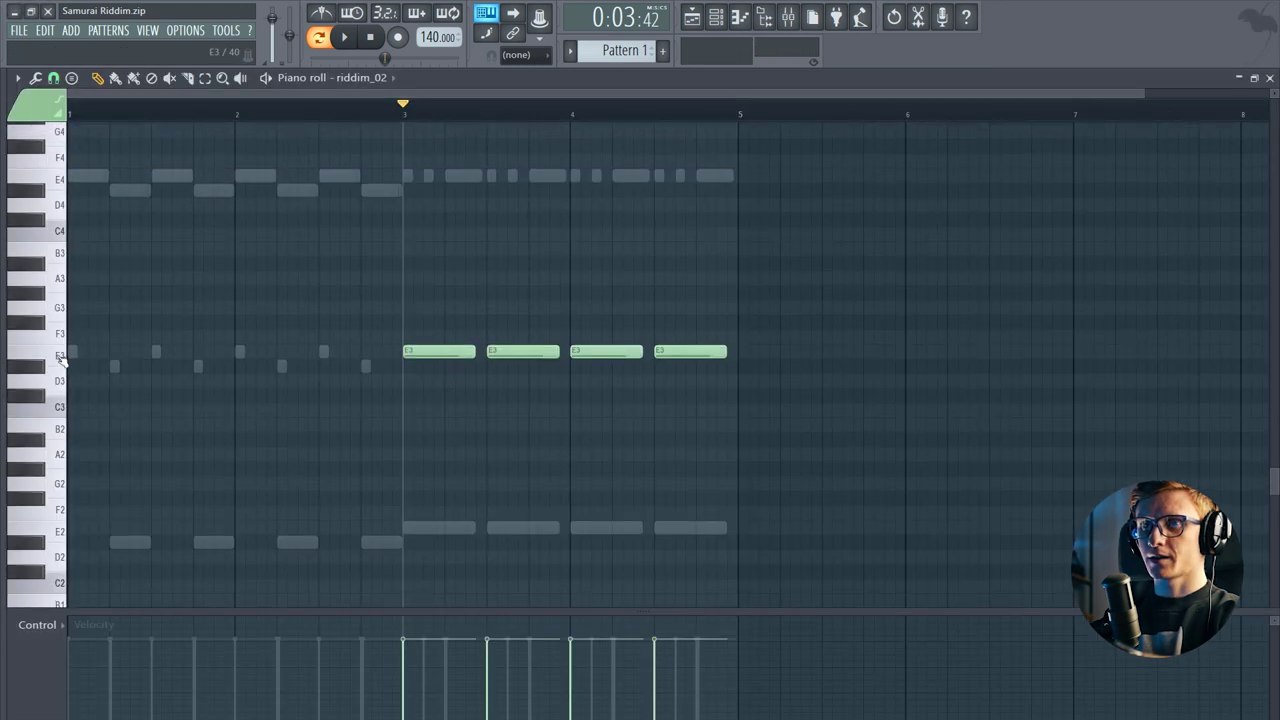
left_click(62, 358)
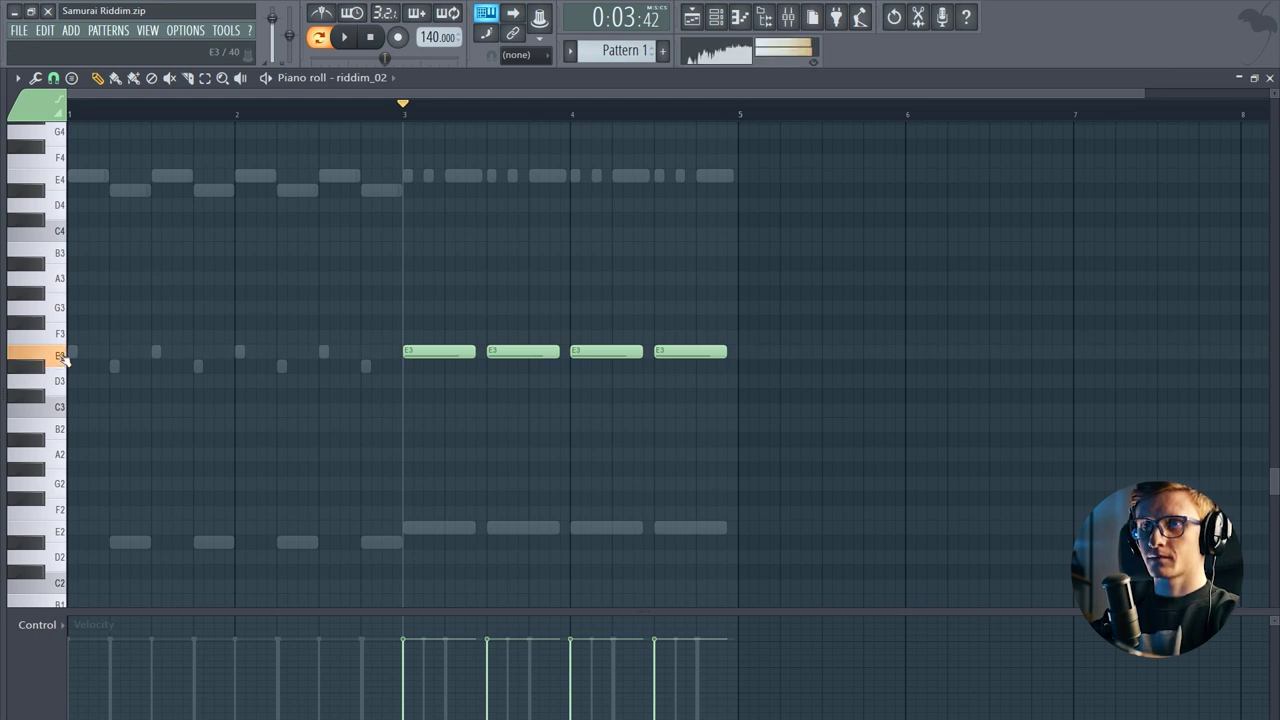
left_click(60, 178)
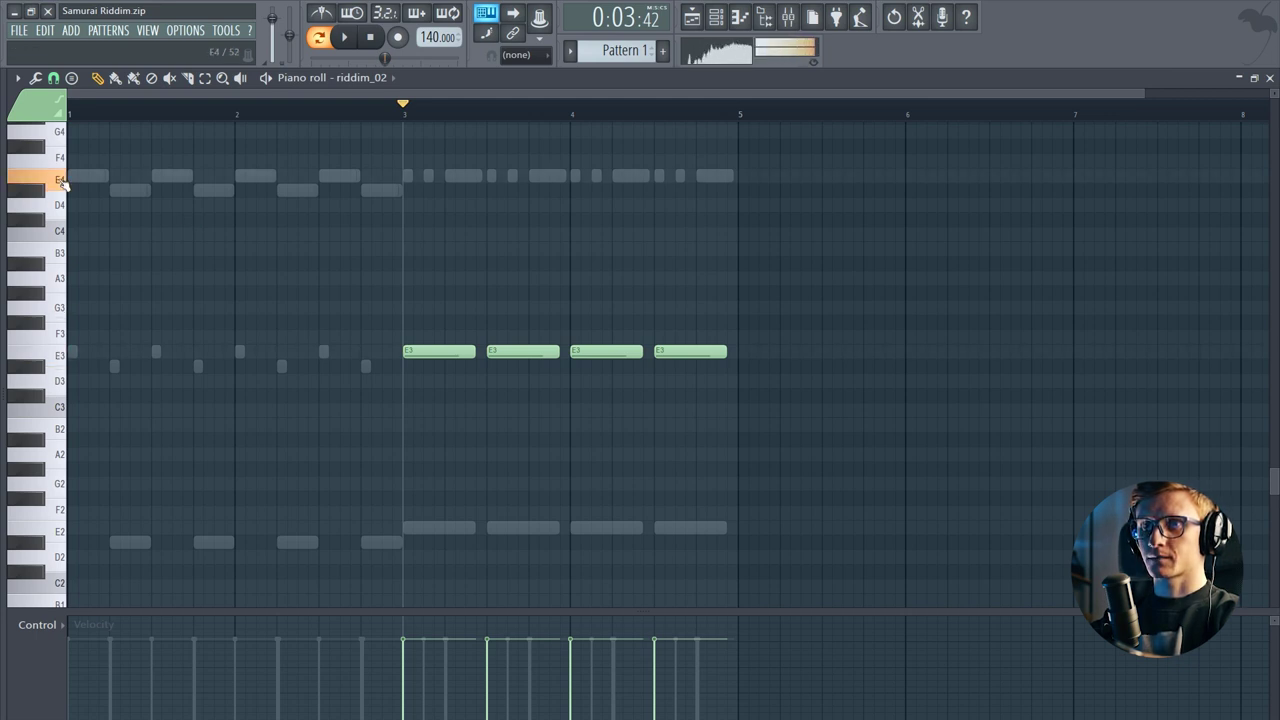
left_click(58, 206)
left_click(60, 356)
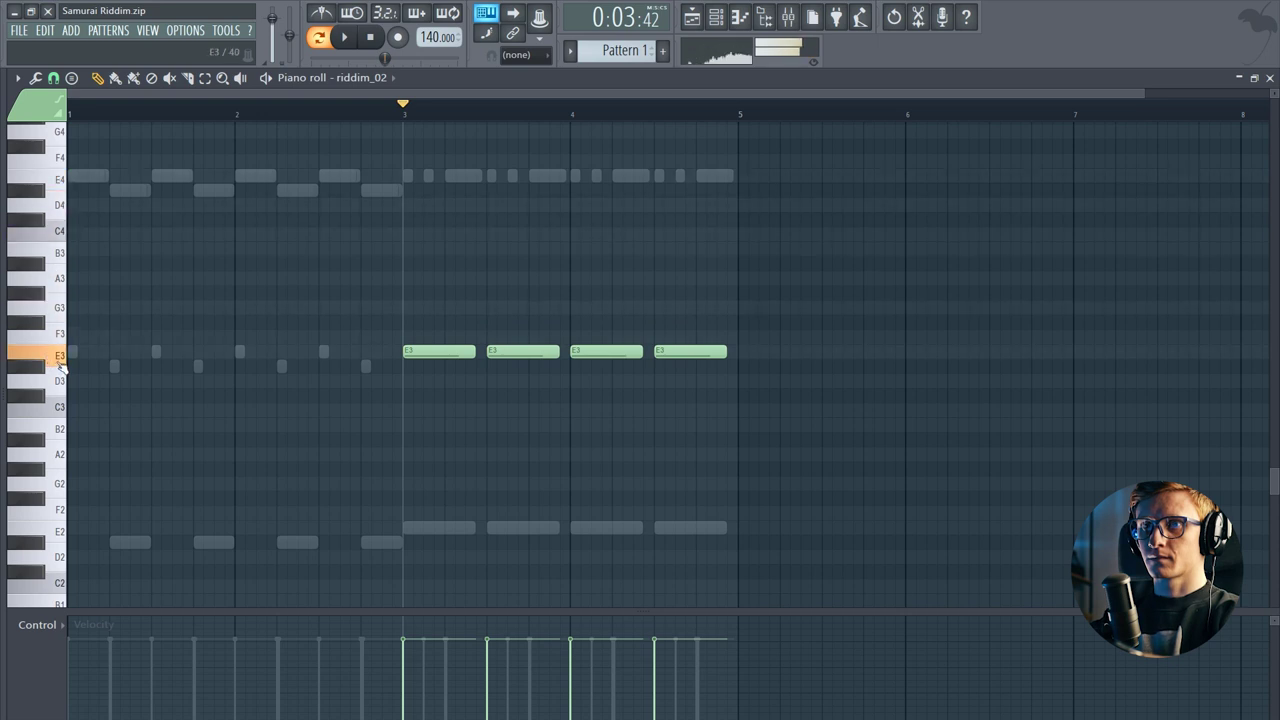
Step: Open the mixer on insert 5 and inspect the OTT and Pro-Q 2 effects
key("F6")
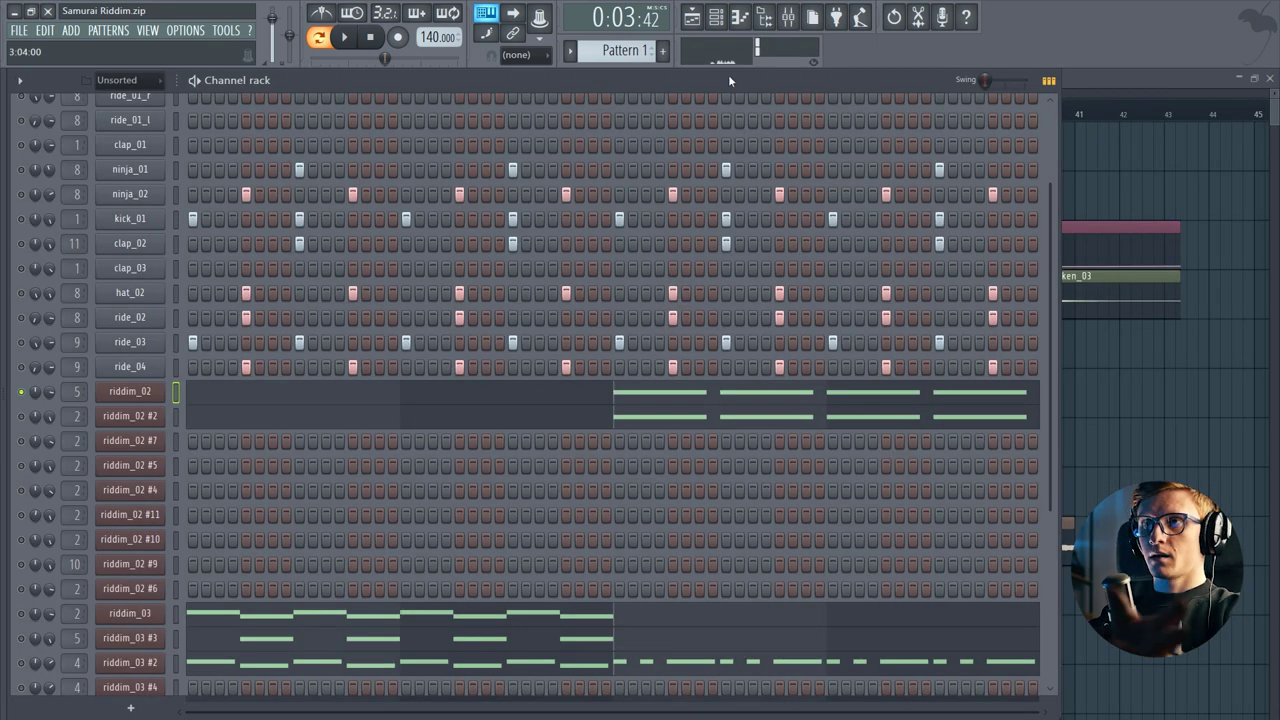
left_click(788, 17)
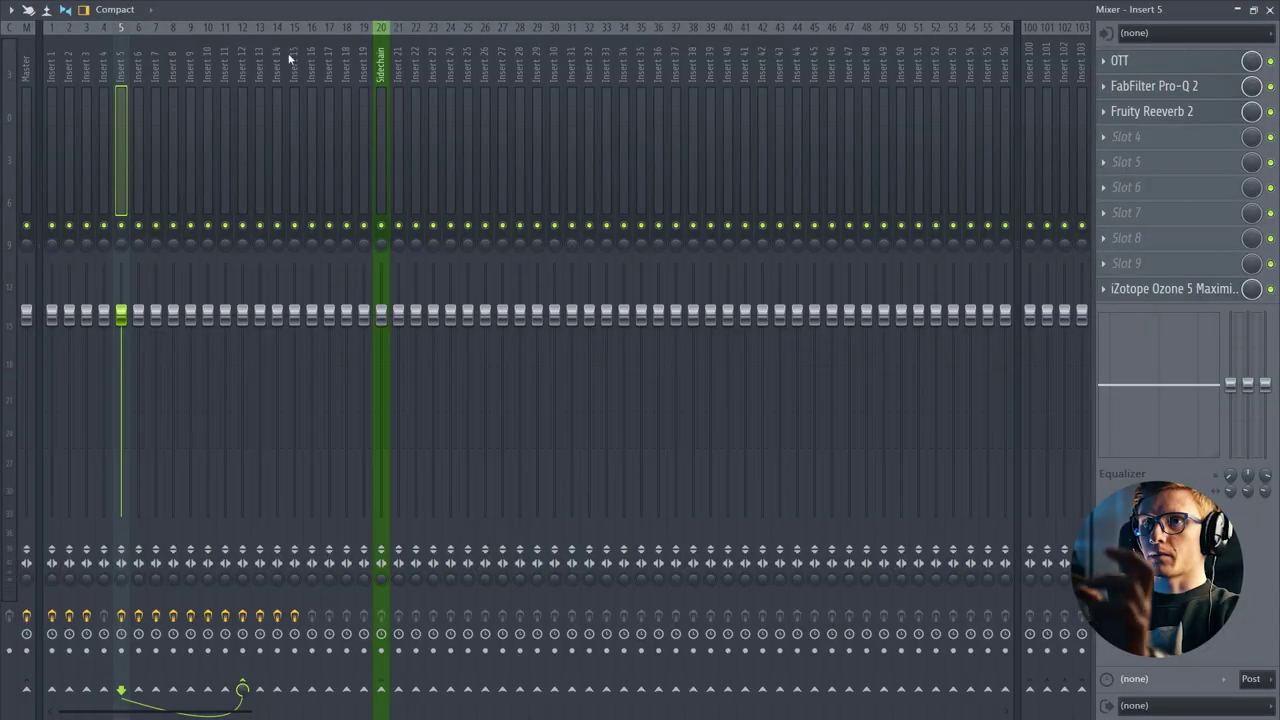
left_click(1155, 58)
left_click(1186, 68)
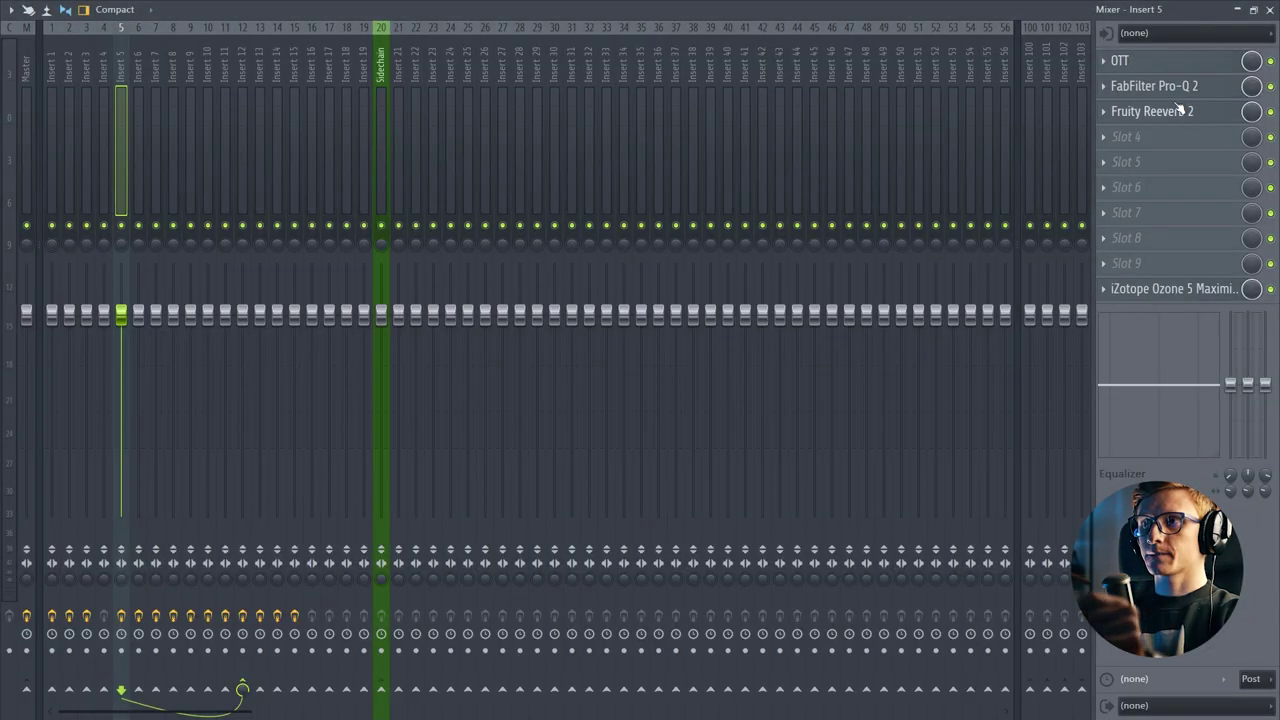
left_click(1192, 92)
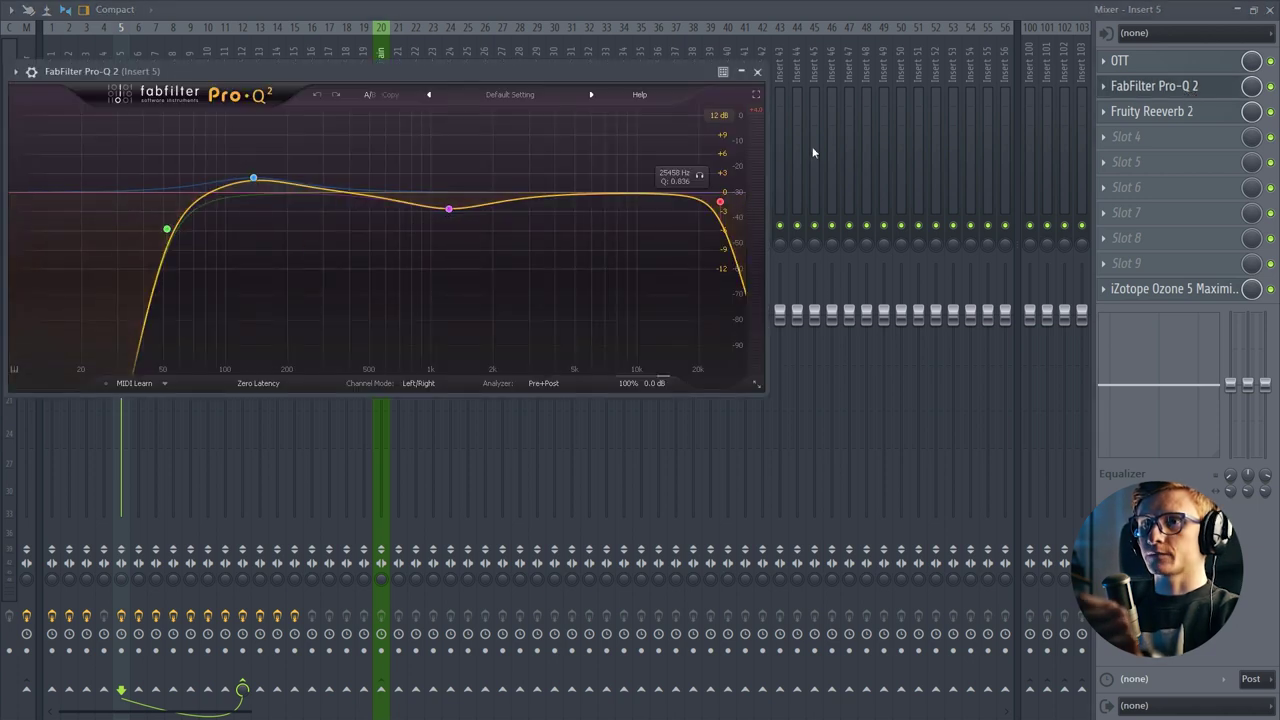
left_click(1188, 88)
Step: Check the Reeverb 2 and Ozone effects, then reopen riddim_02's piano roll
left_click(1182, 114)
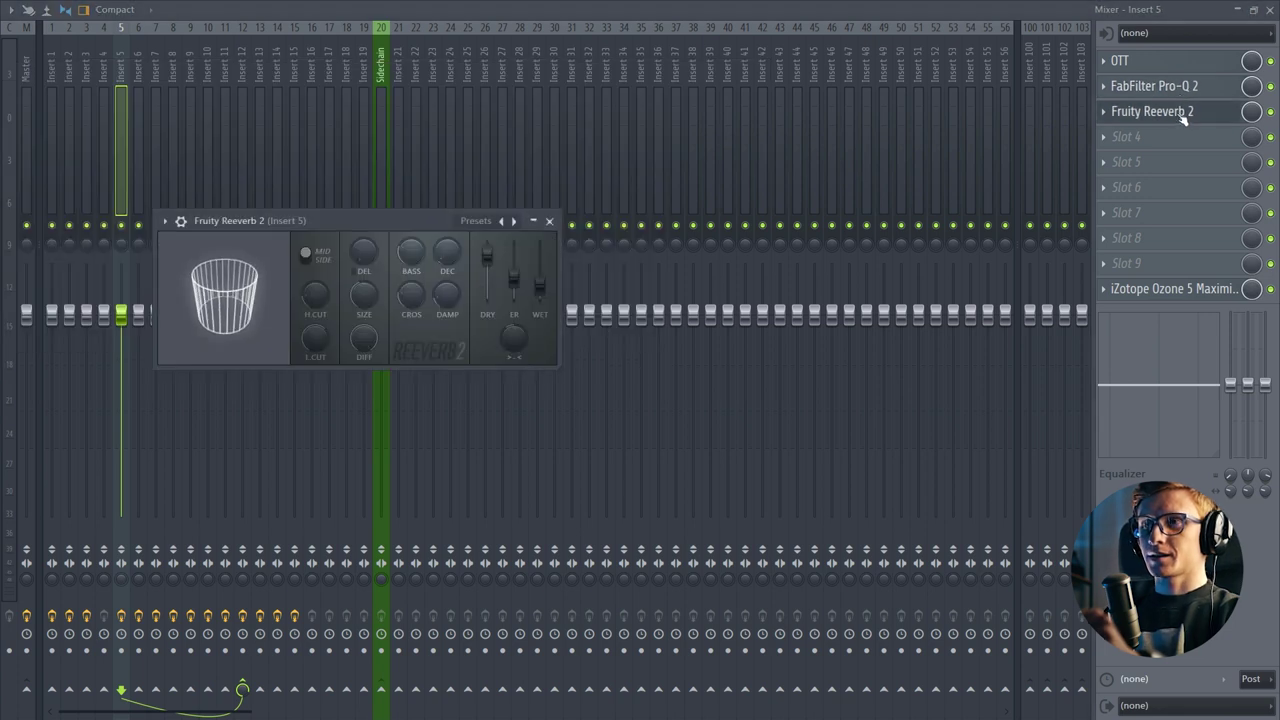
key("space")
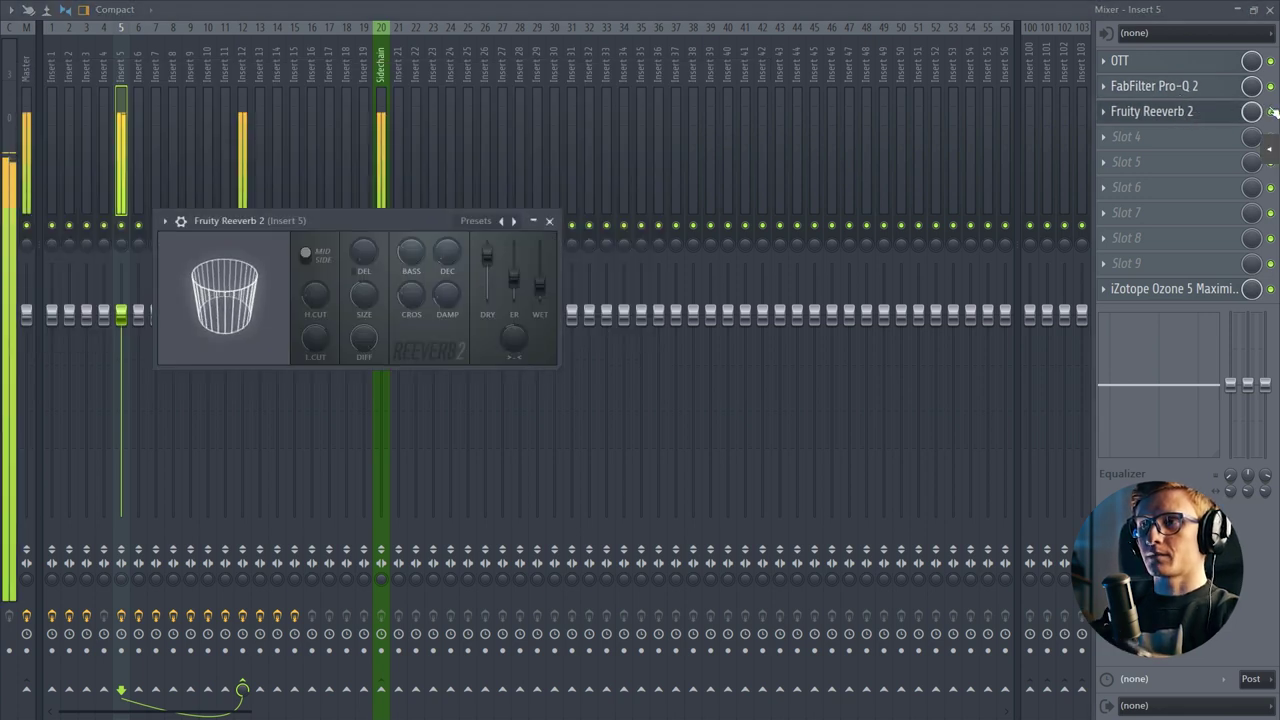
key("Escape")
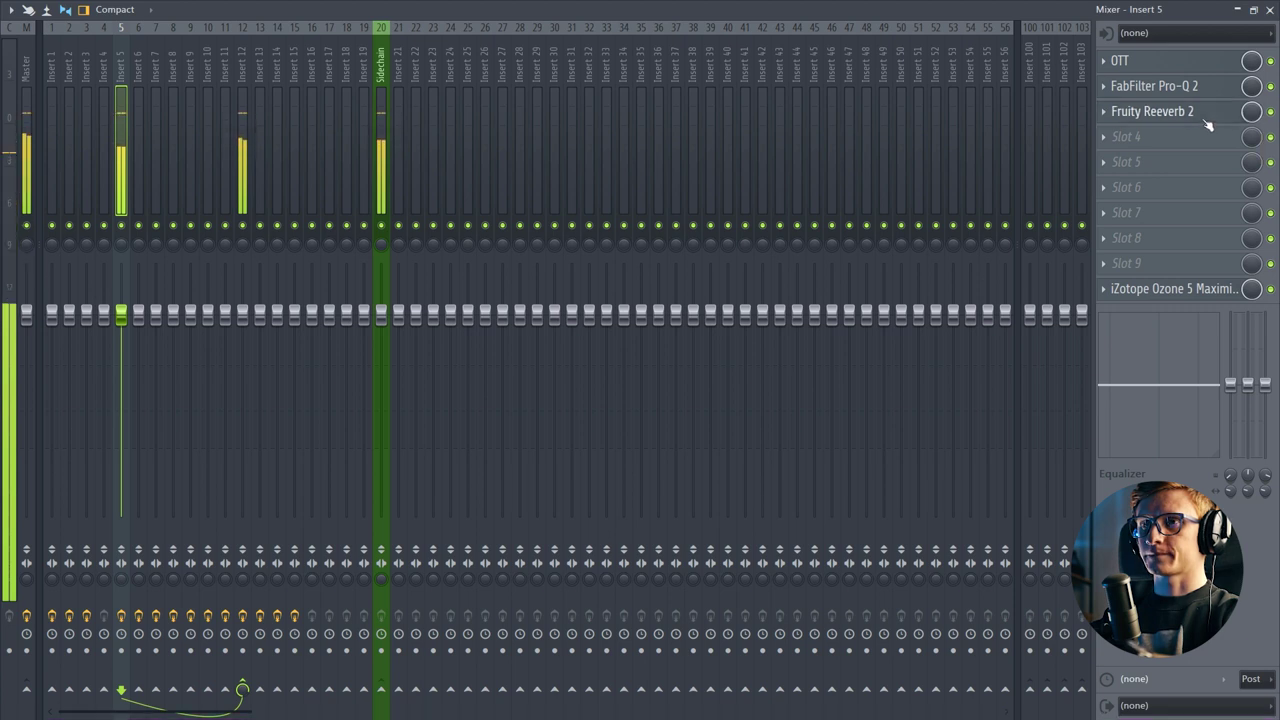
left_click(1208, 123)
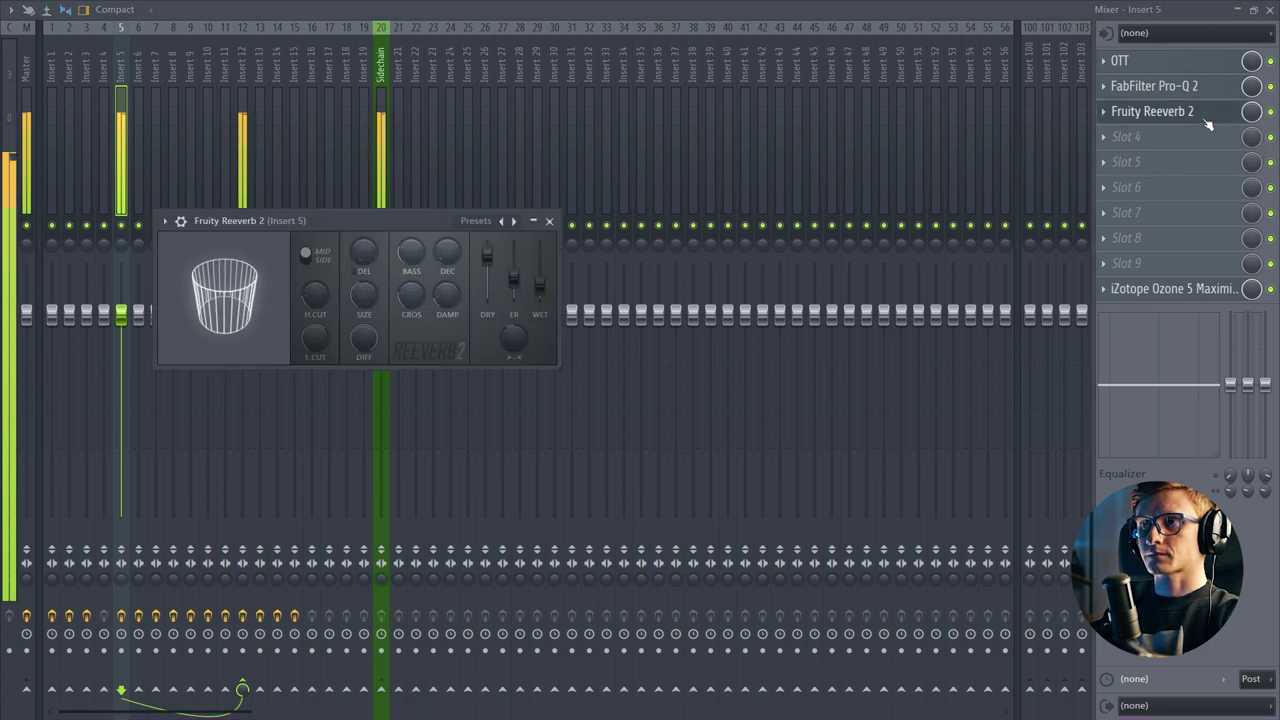
left_click(1168, 290)
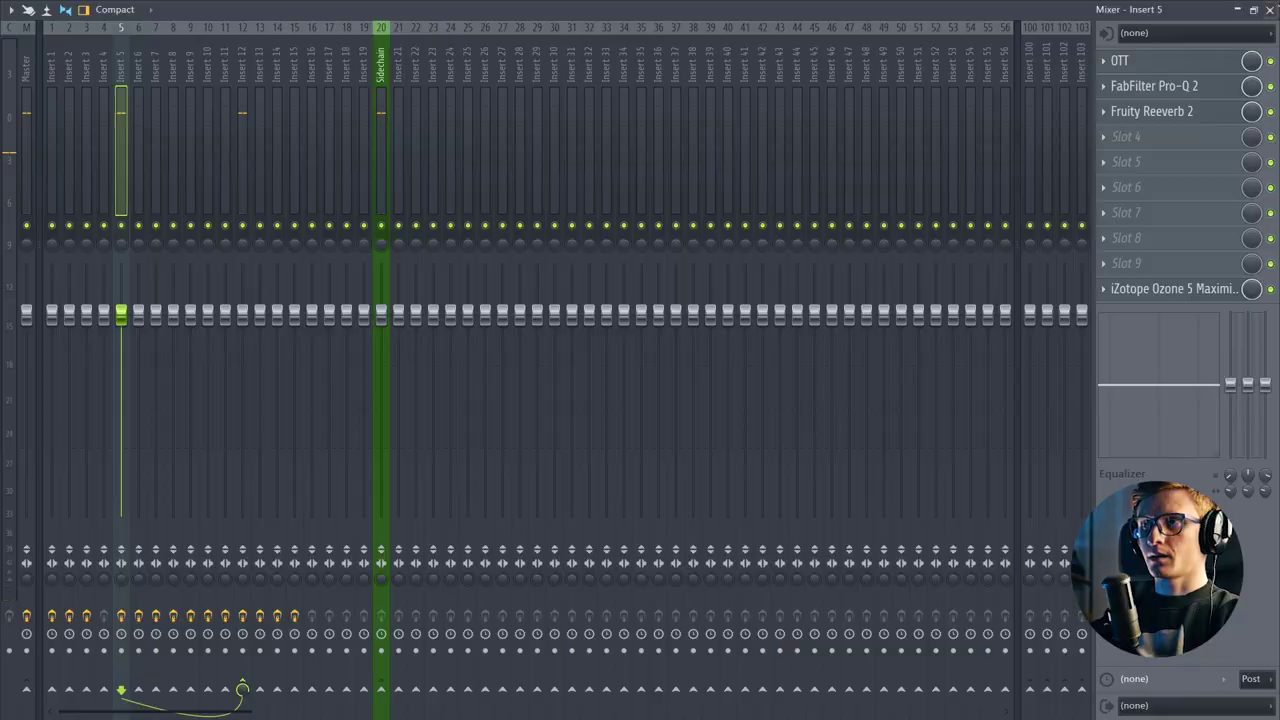
left_click(1270, 9)
left_click(312, 401)
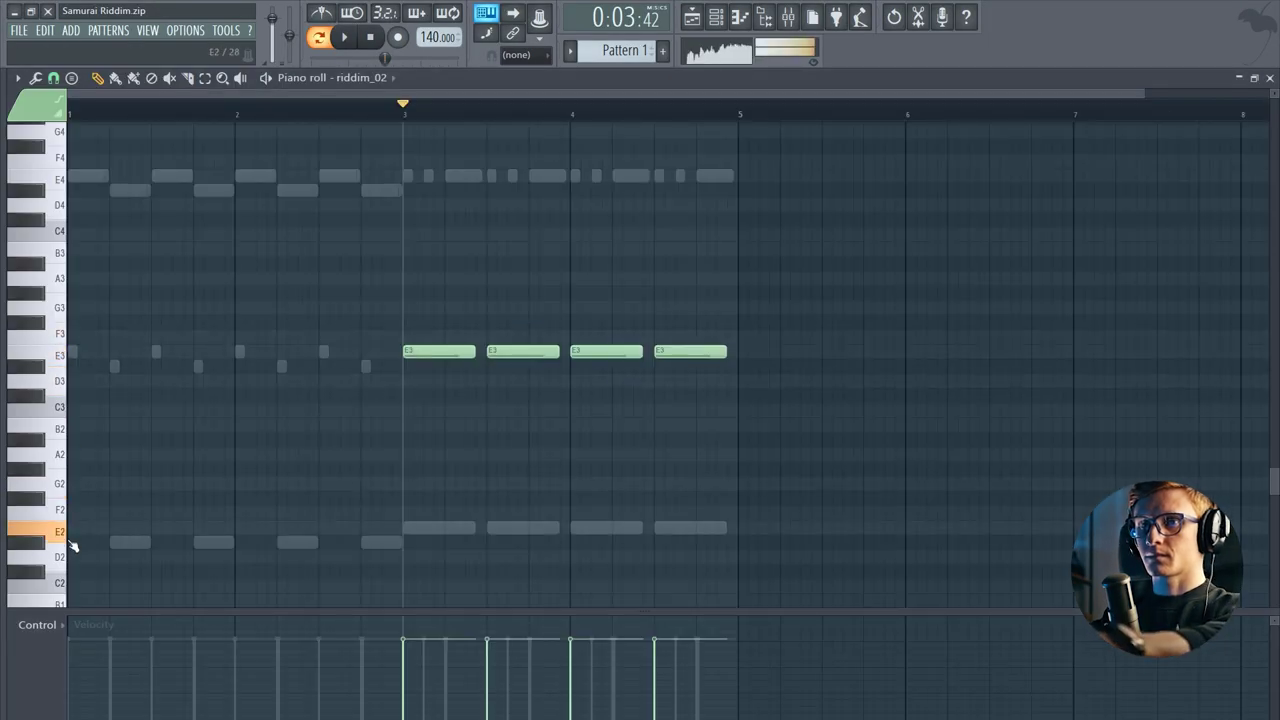
Step: Close riddim_02's piano roll so the channel rack with the riddim and drum channels shows
key("F7")
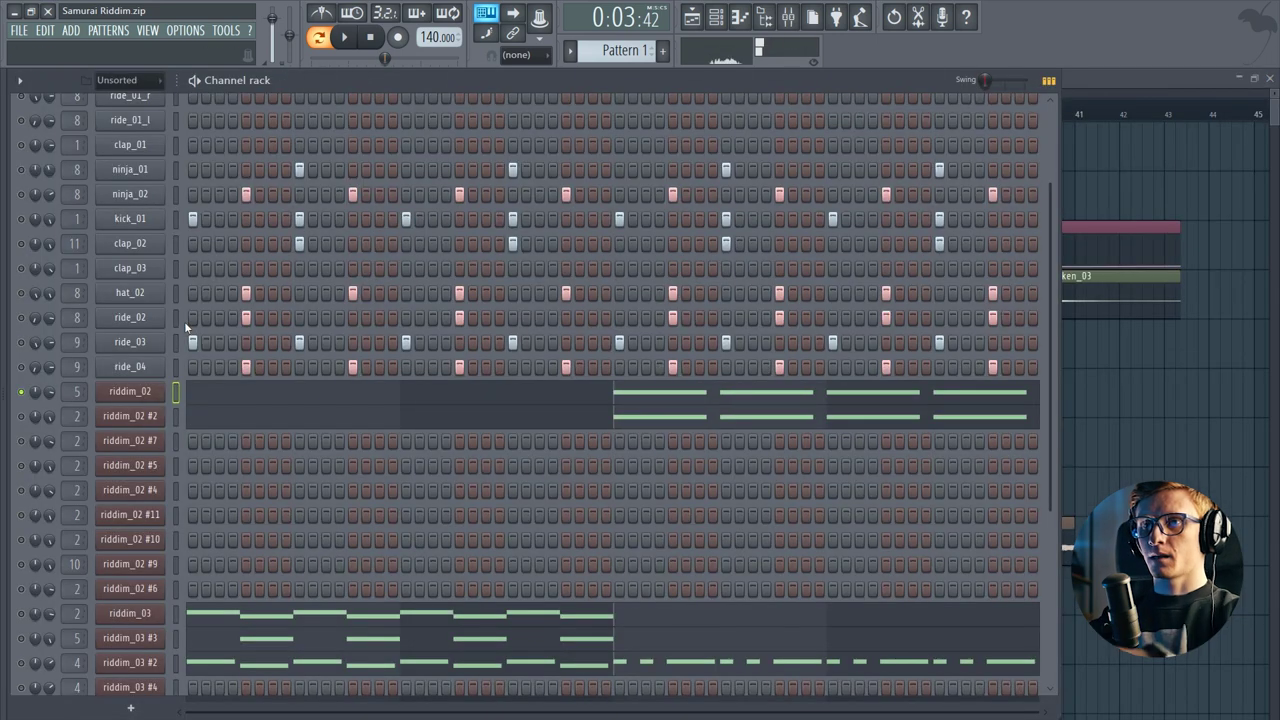